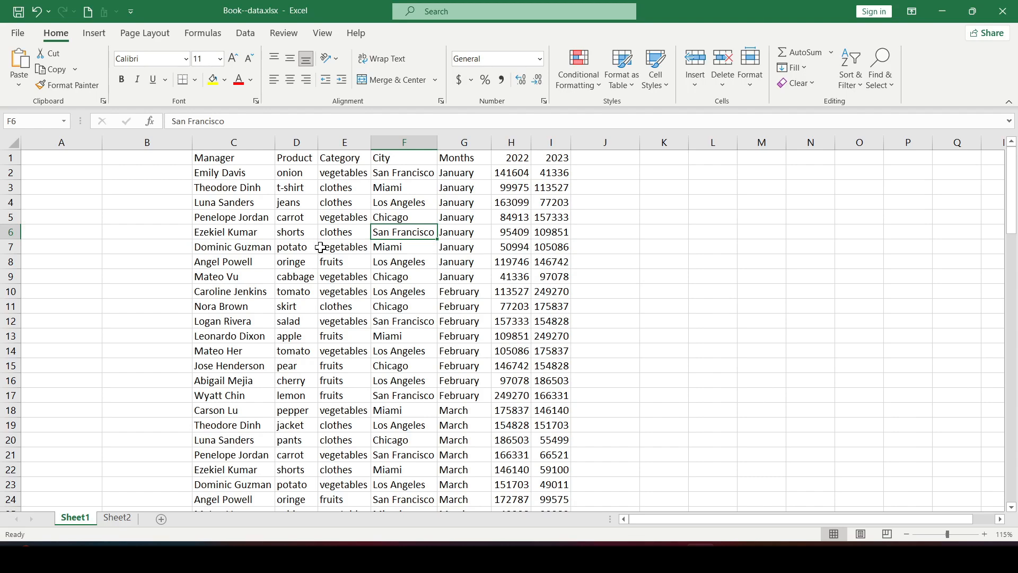
Step: Look through the records on Sheet1, from the header row down and back, checking the product, category, city and monthly columns
scroll(332, 243, "down", 17)
scroll(318, 247, "up", 2)
scroll(319, 247, "up", 15)
left_click(324, 232)
left_click_drag(493, 211, 375, 217)
left_click(323, 246)
left_click(302, 246)
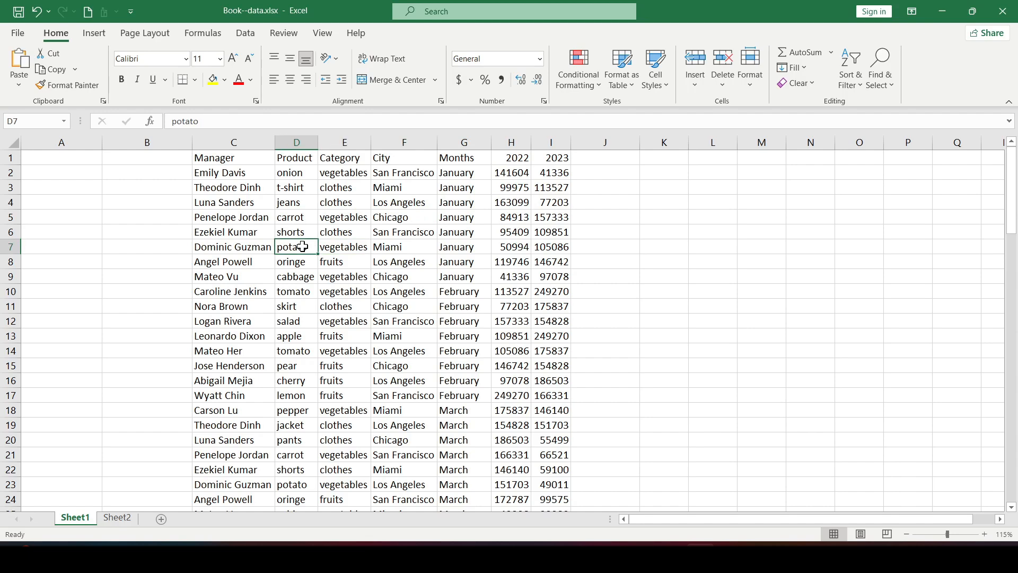
scroll(437, 294, "down", 8)
scroll(453, 295, "up", 8)
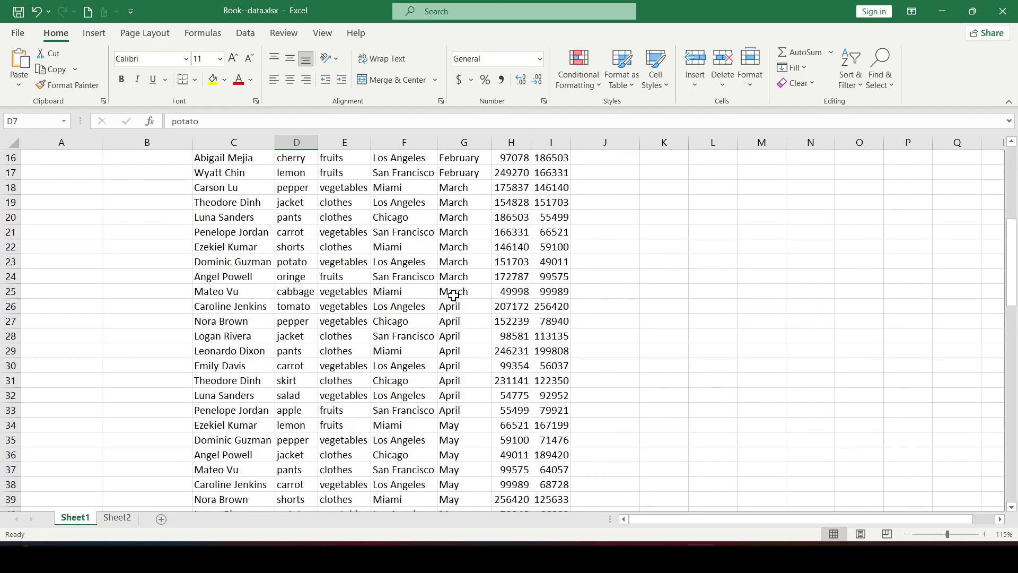
left_click(420, 246)
left_click(347, 290)
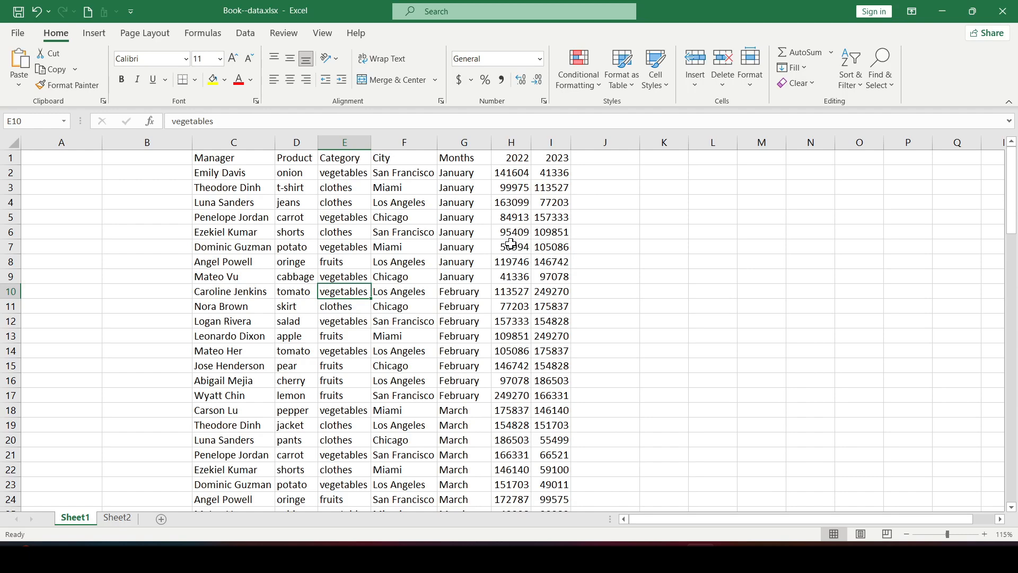
left_click_drag(608, 190, 613, 250)
left_click_drag(104, 279, 390, 294)
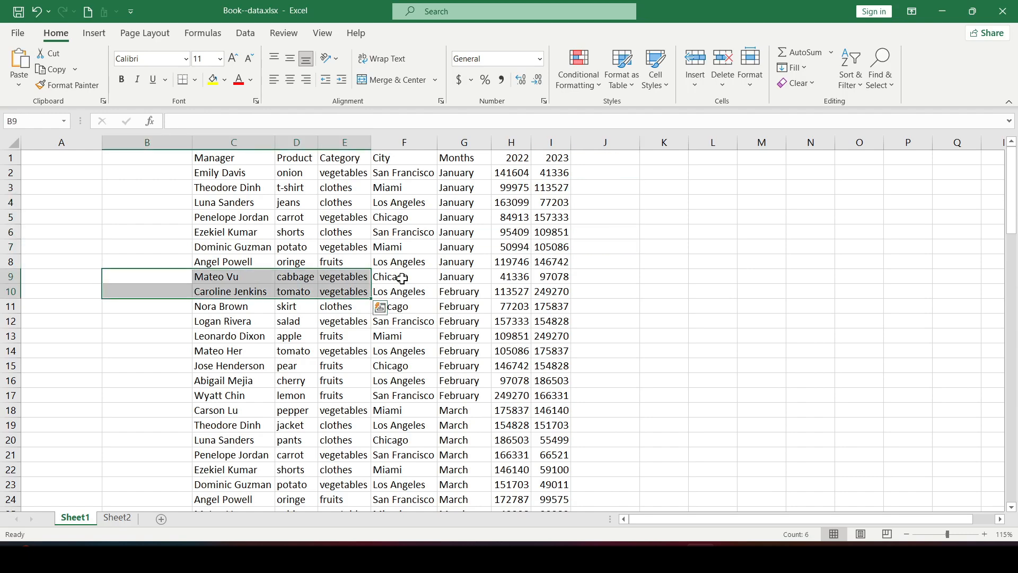
left_click(433, 220)
left_click(395, 275)
left_click(341, 238)
left_click(393, 271)
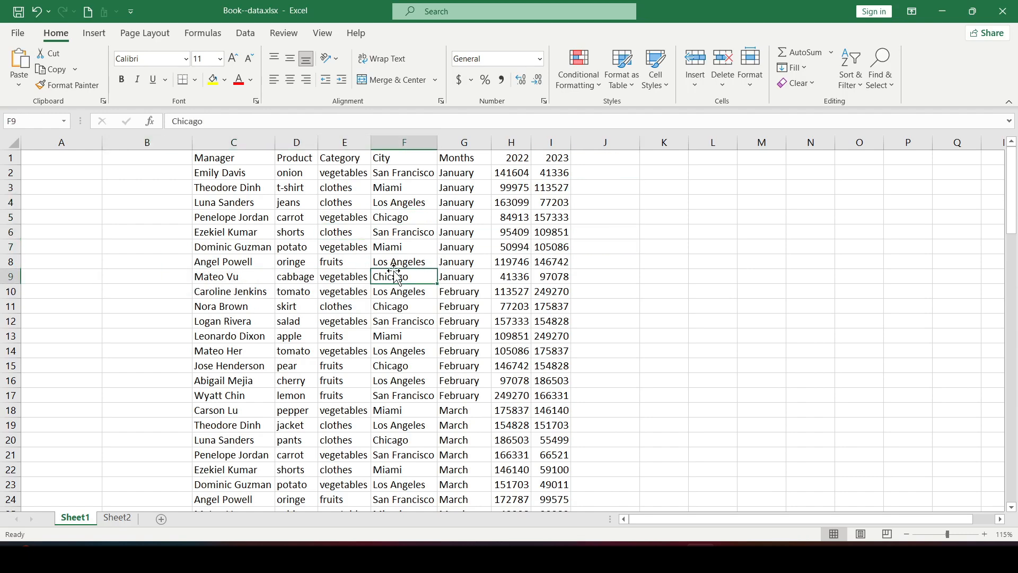
left_click(513, 264)
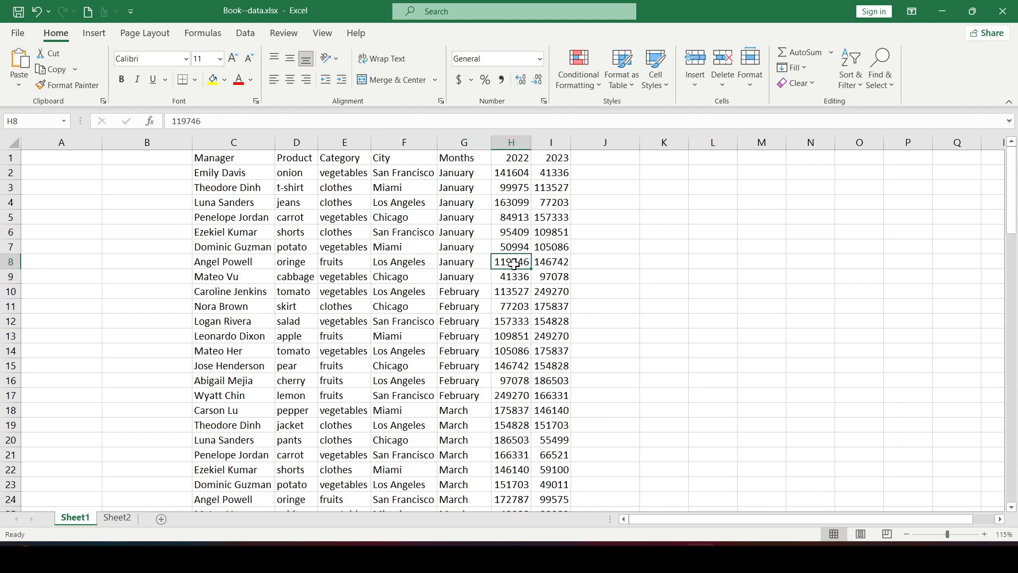
left_click(422, 311)
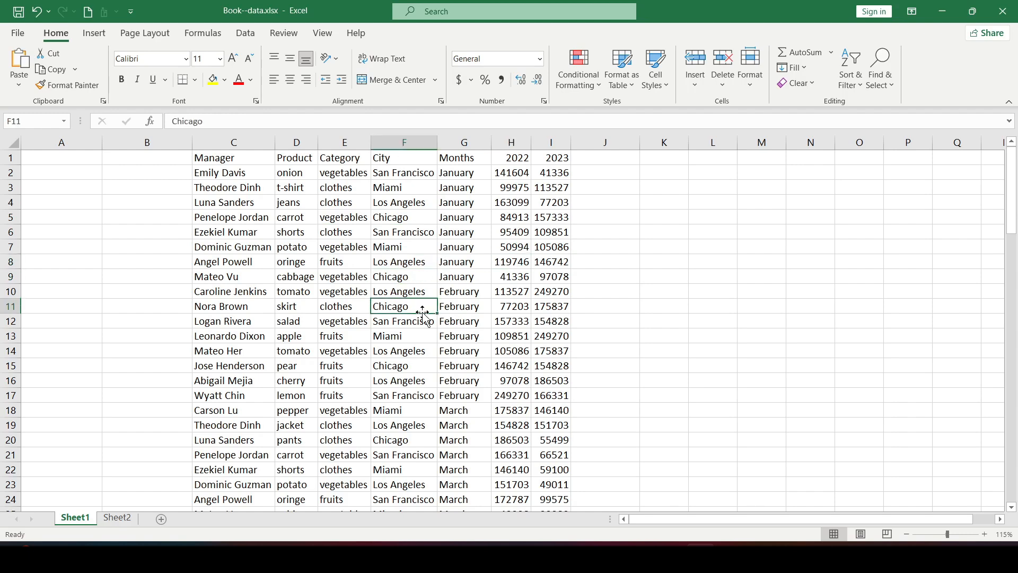
left_click(408, 272)
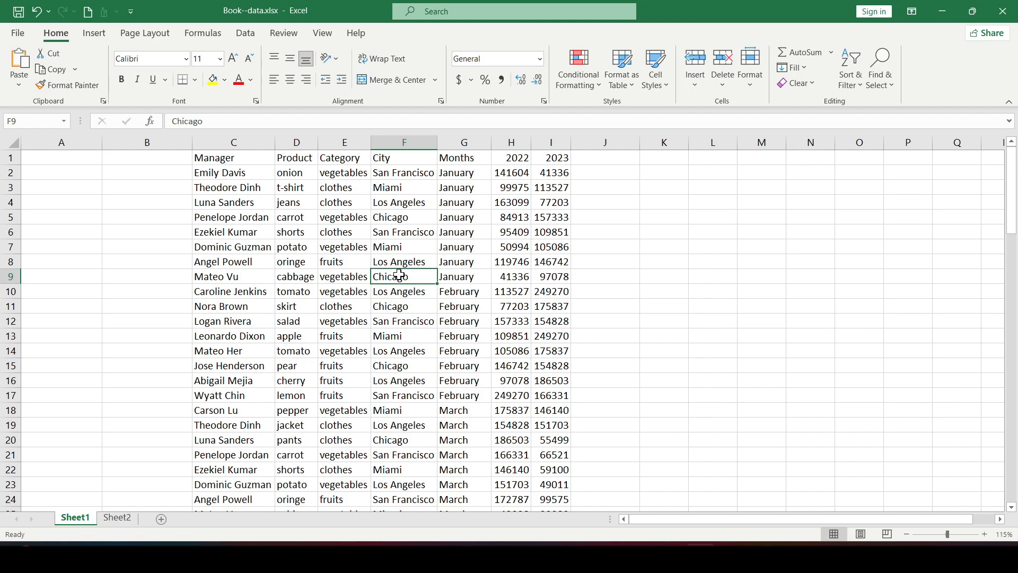
left_click(334, 287)
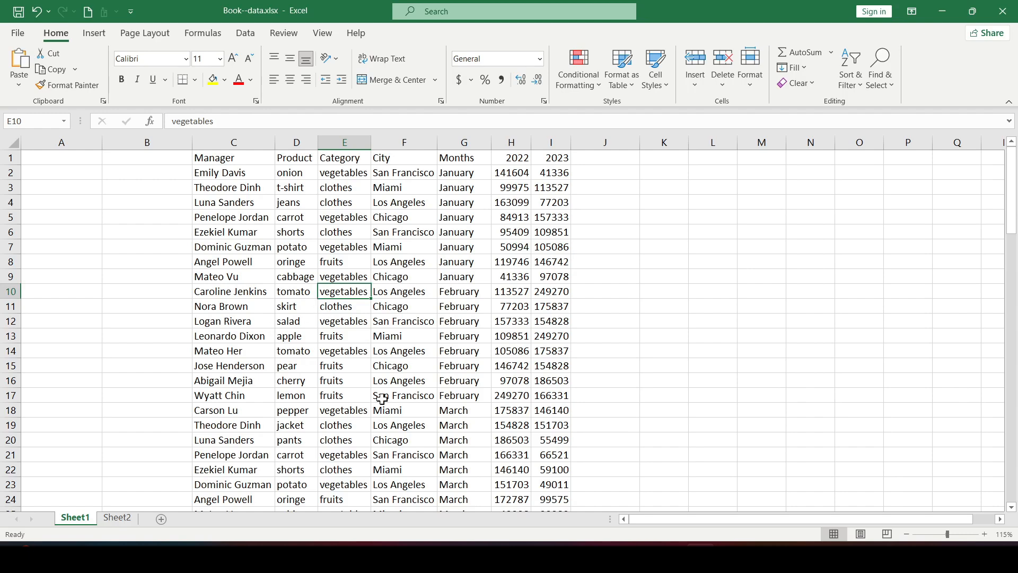
left_click(409, 264)
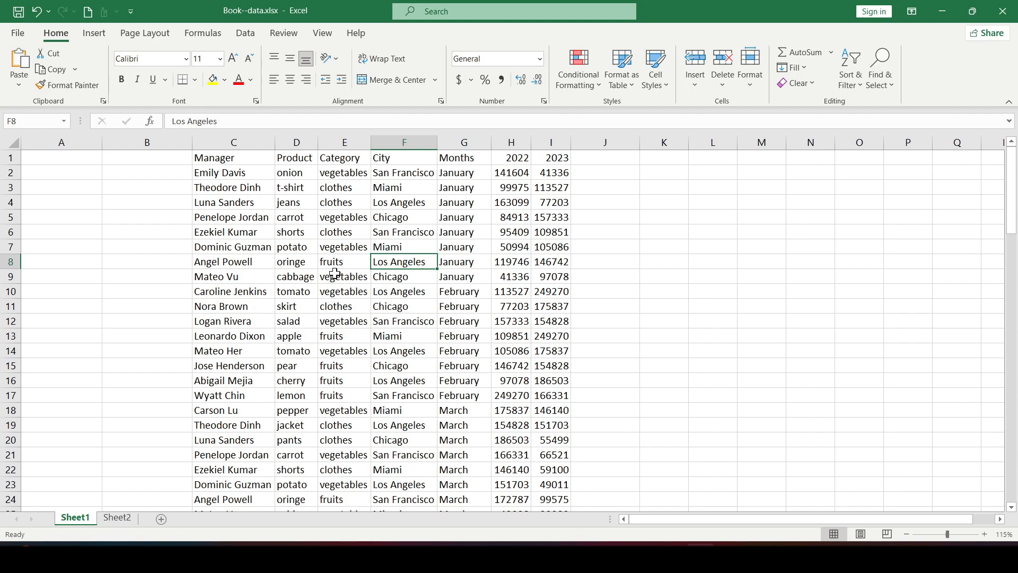
Step: Format the data range C1:I97 on Sheet1 as a table with headers, using the blue style in the first row of Medium styles
left_click(290, 280)
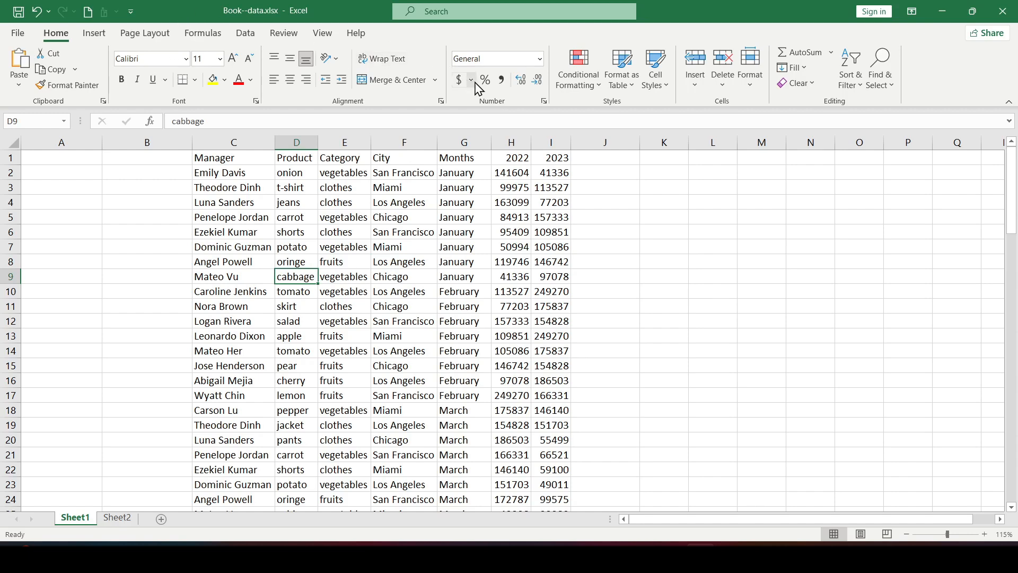
left_click(629, 87)
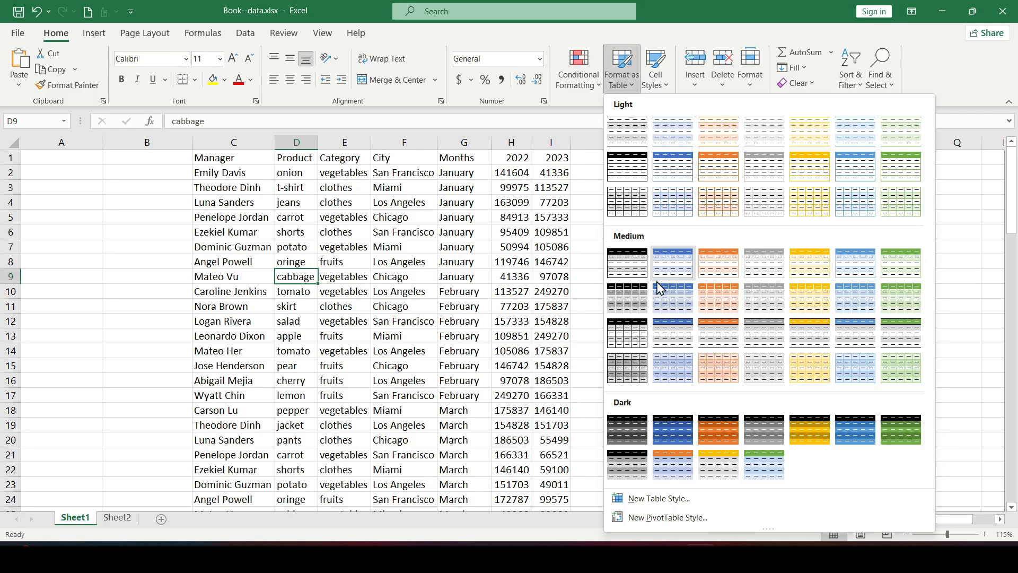
left_click(669, 264)
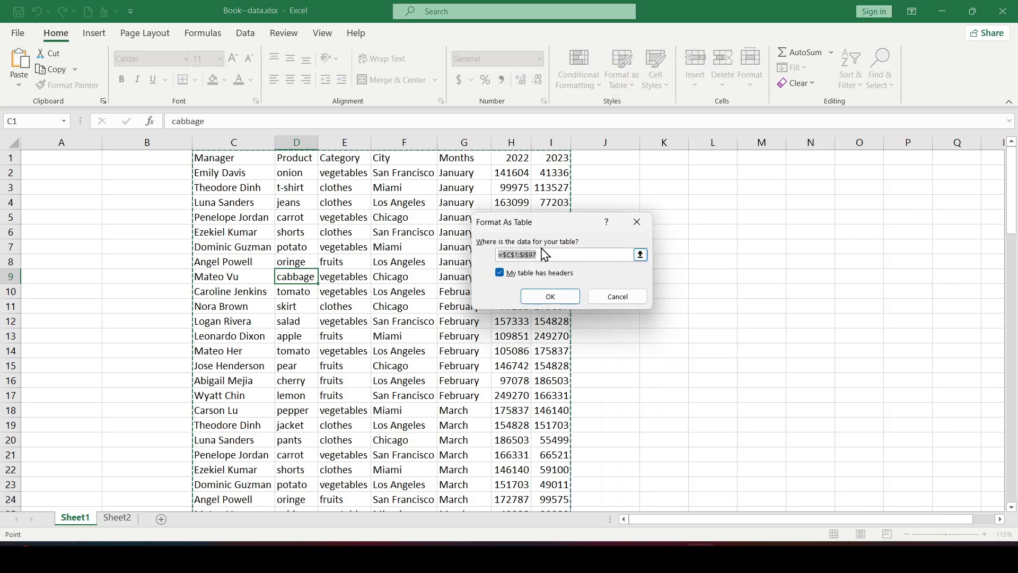
left_click_drag(547, 222, 443, 222)
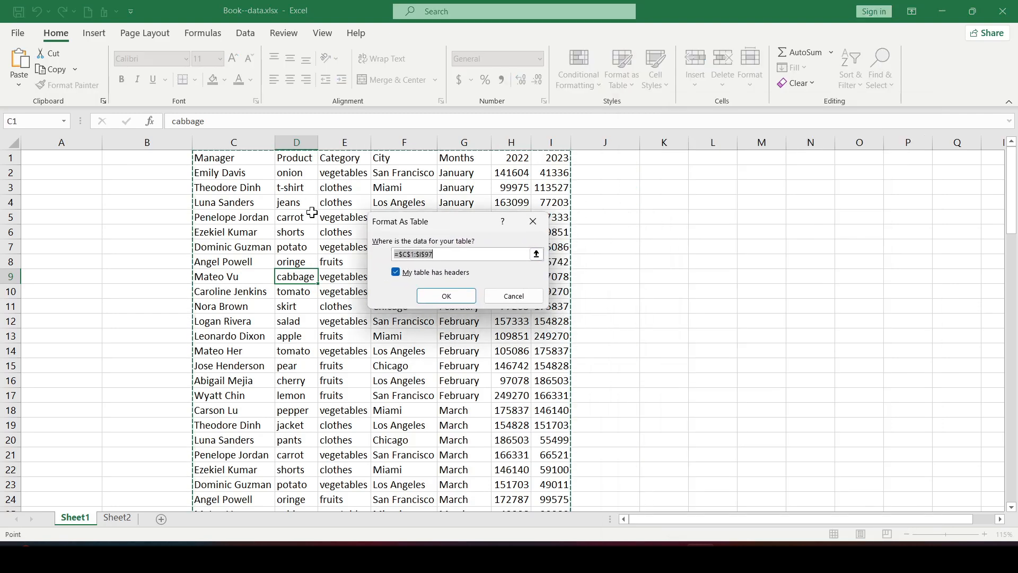
scroll(287, 249, "down", 20)
scroll(287, 253, "down", 12)
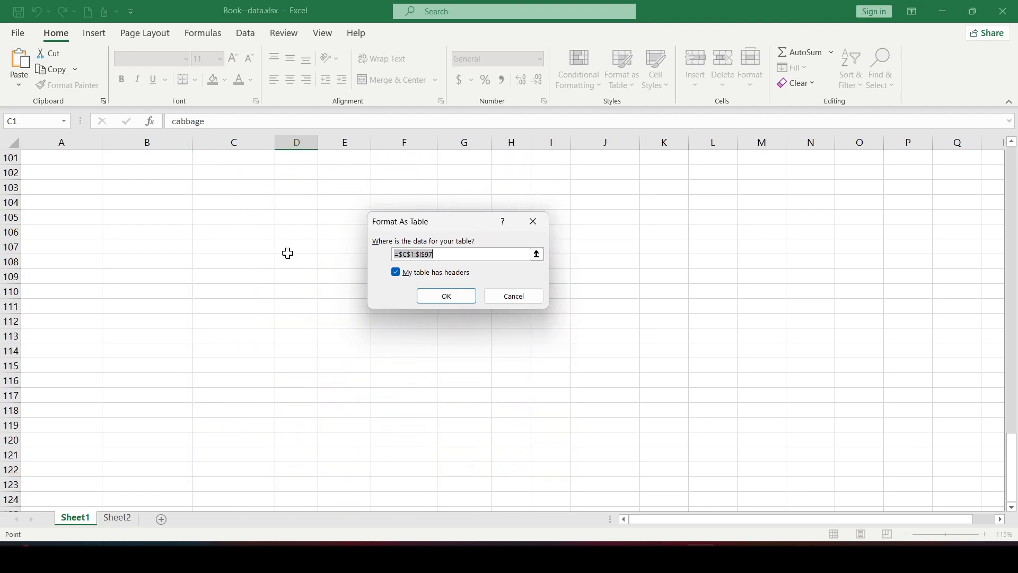
scroll(286, 253, "up", 20)
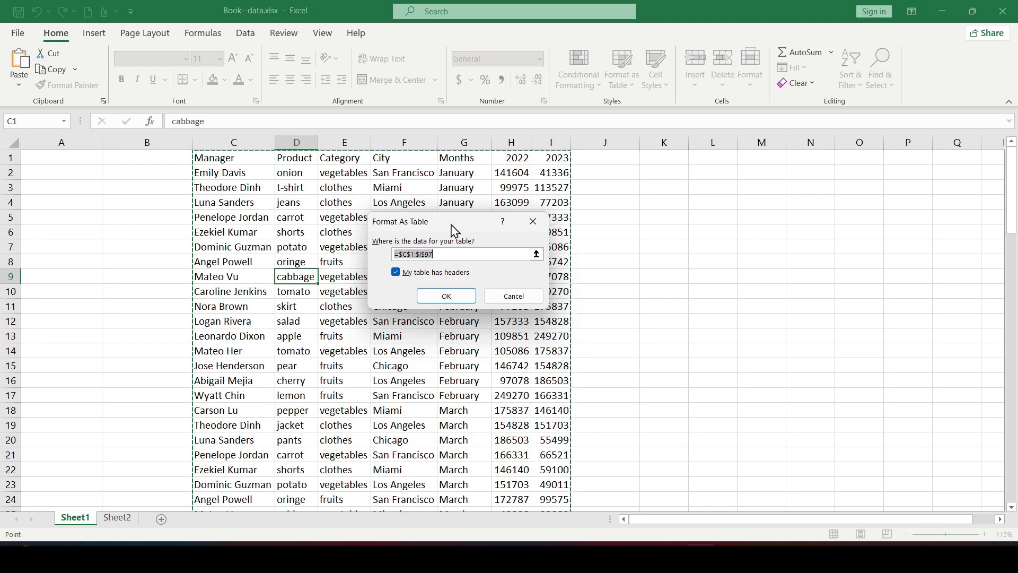
left_click(396, 272)
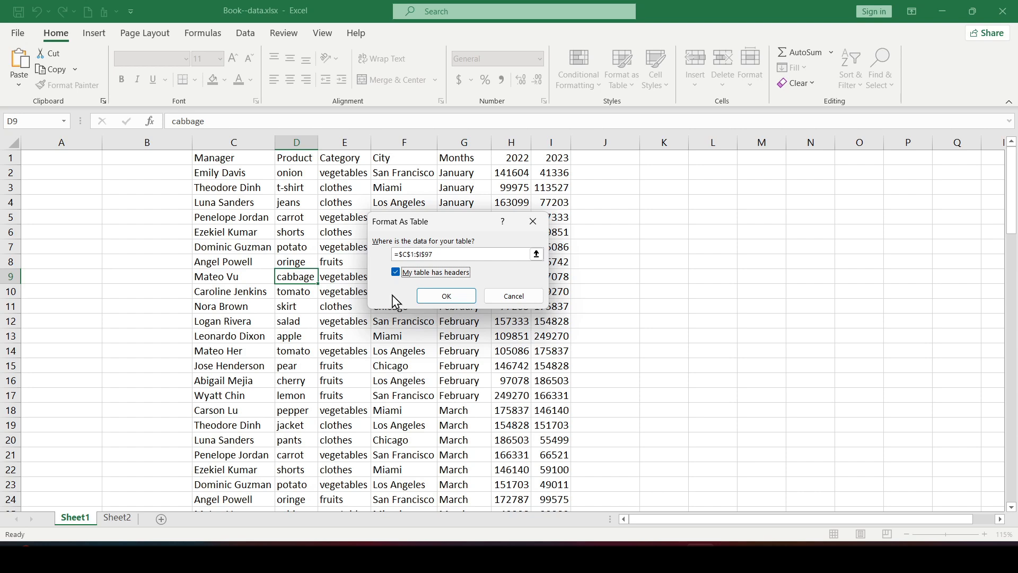
left_click(438, 297)
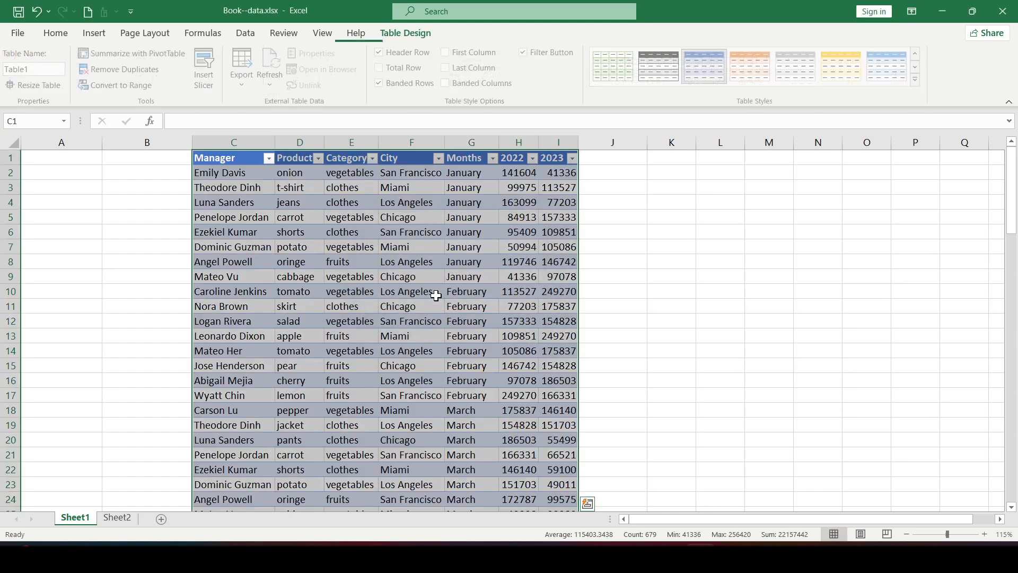
left_click(608, 291)
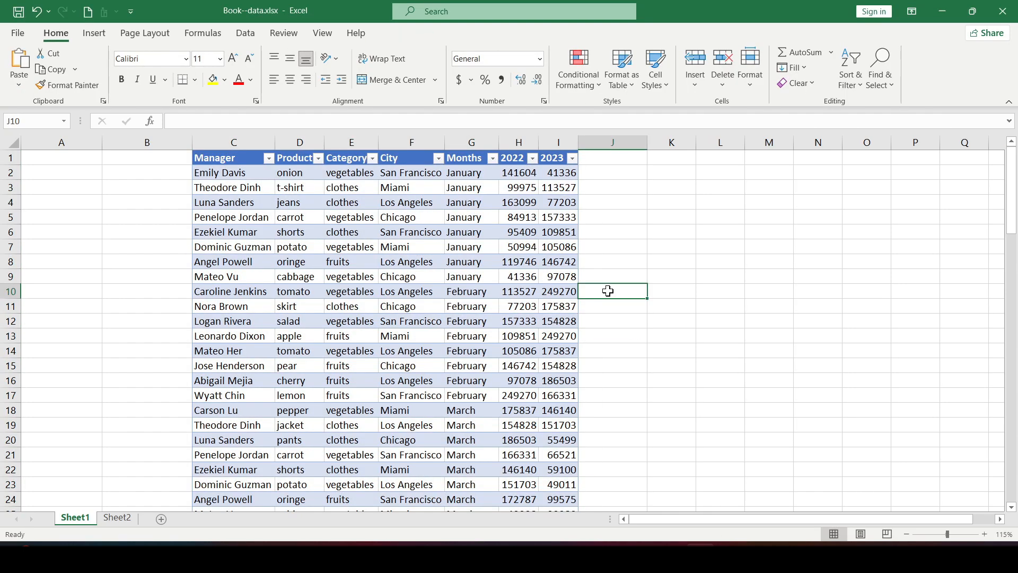
left_click(395, 261)
left_click_drag(228, 232, 477, 380)
left_click(393, 275)
left_click(533, 276)
left_click(404, 335)
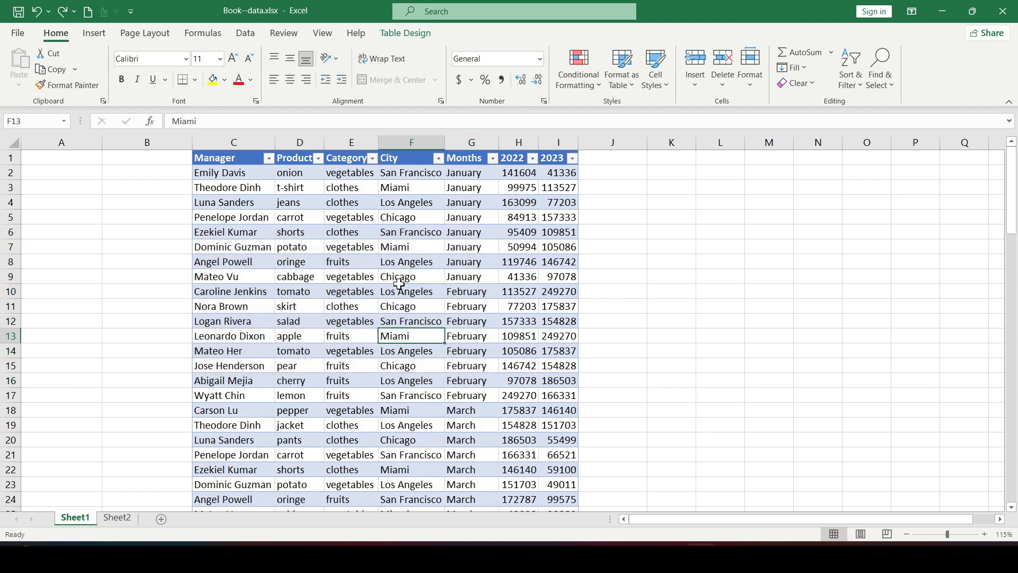
left_click(399, 287)
Step: Go to the last row of the table and examine the empty rows directly beneath it
left_click(309, 261)
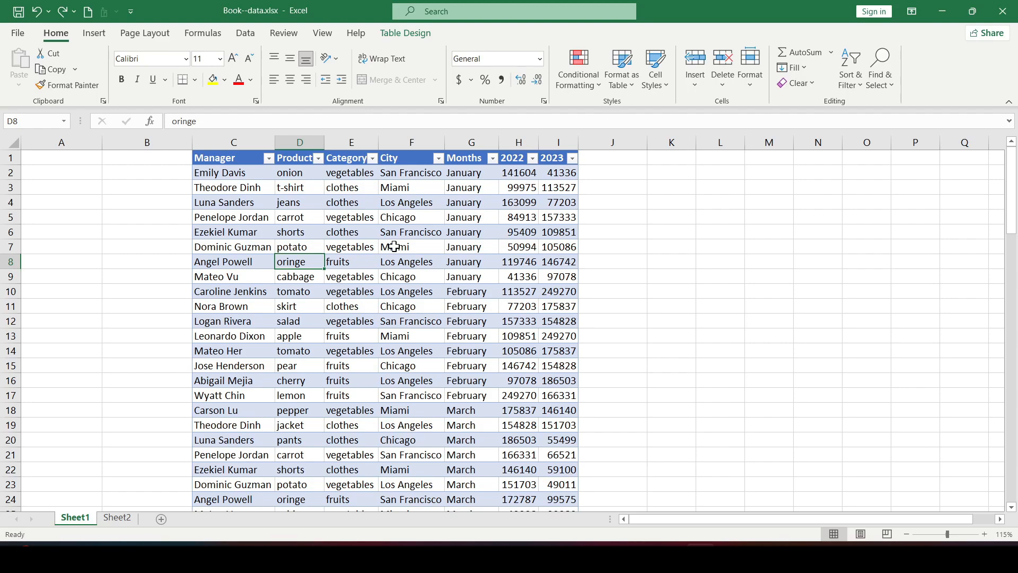
key("ctrl+Down")
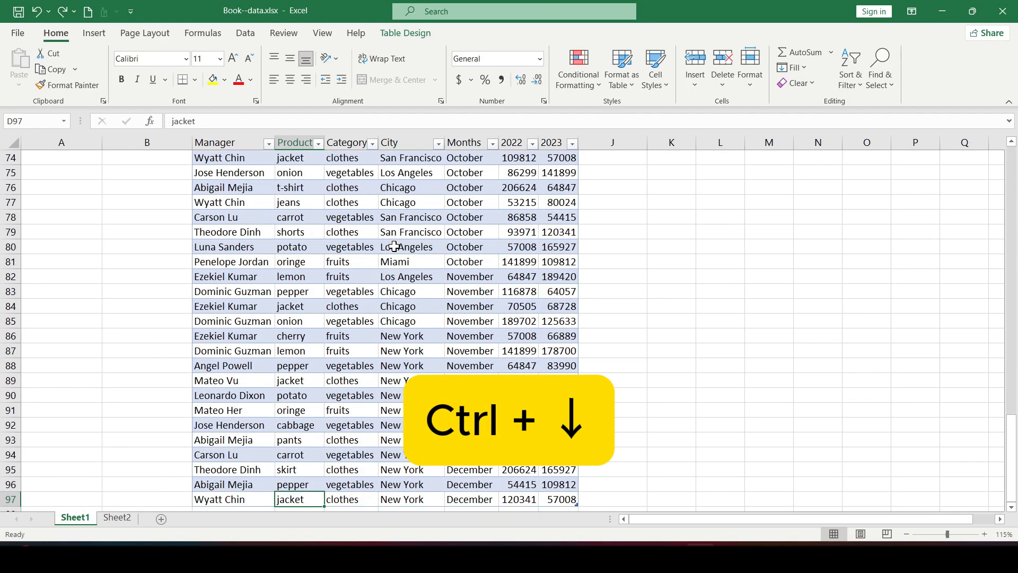
scroll(394, 247, "down", 2)
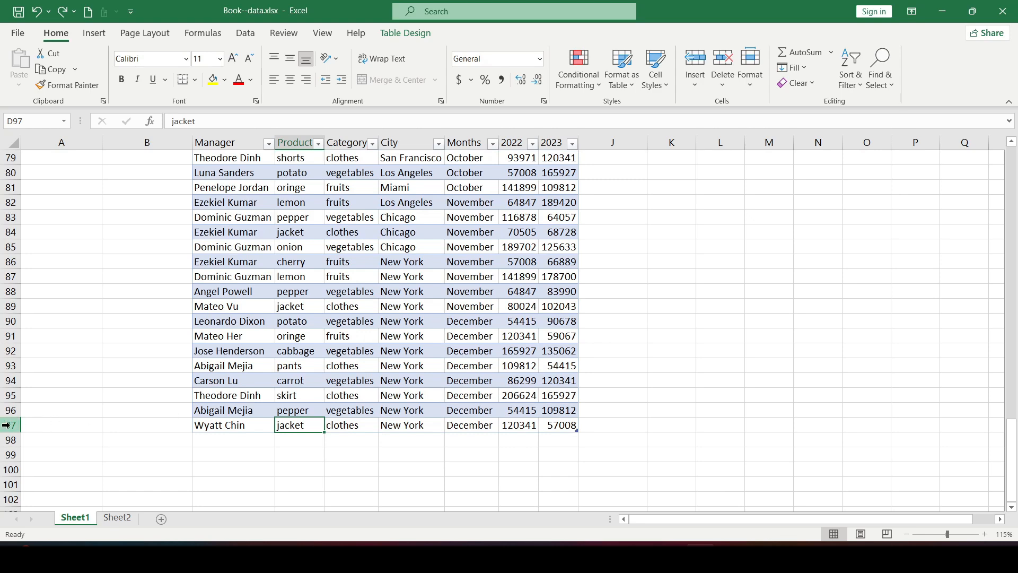
left_click(5, 425)
left_click(257, 440)
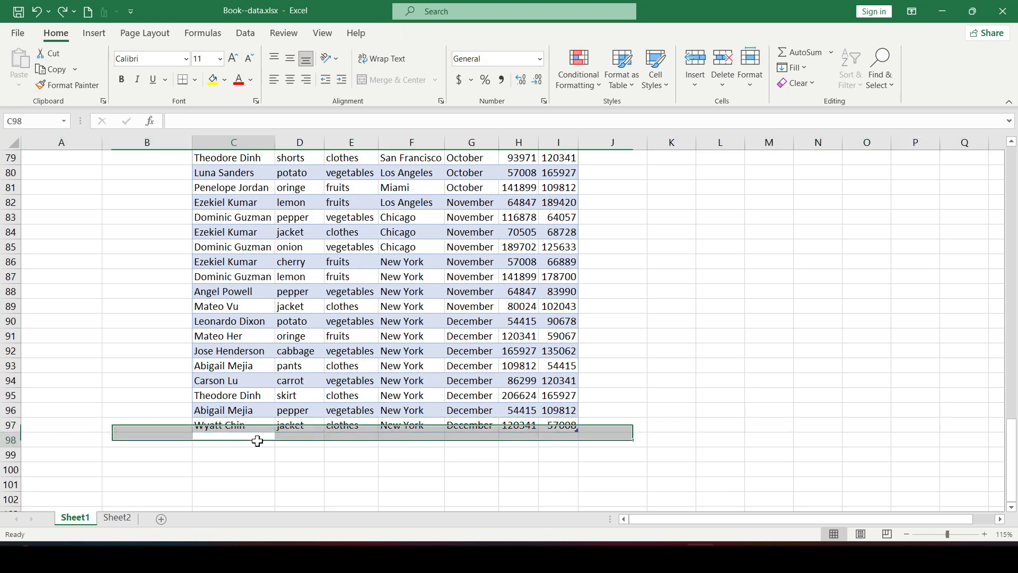
scroll(357, 391, "down", 3)
scroll(354, 382, "up", 3)
scroll(354, 381, "down", 1)
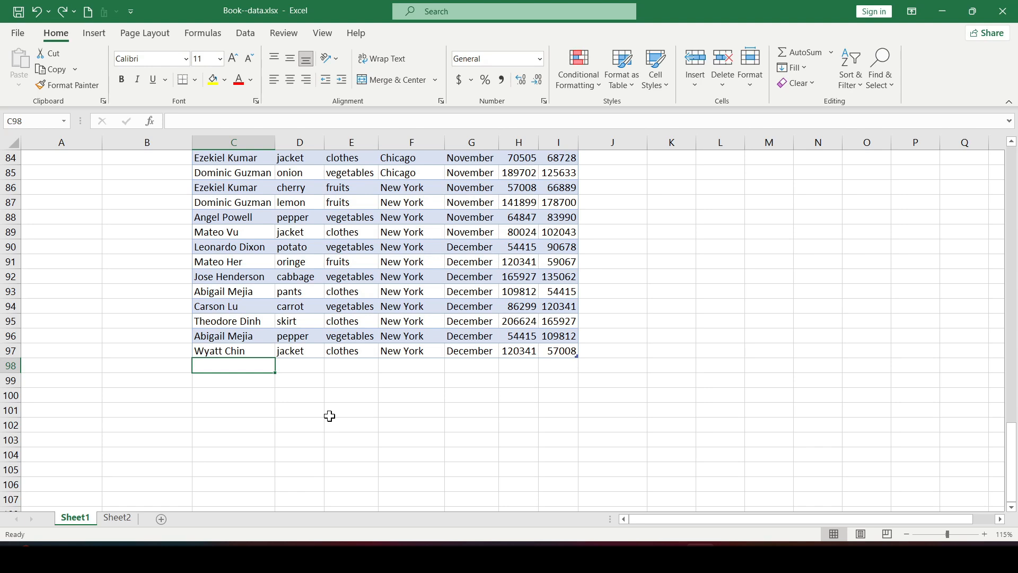
Step: Add a record in row 98 directly below the table with product lemon, category fruits and city Los Angeles
left_click(304, 366)
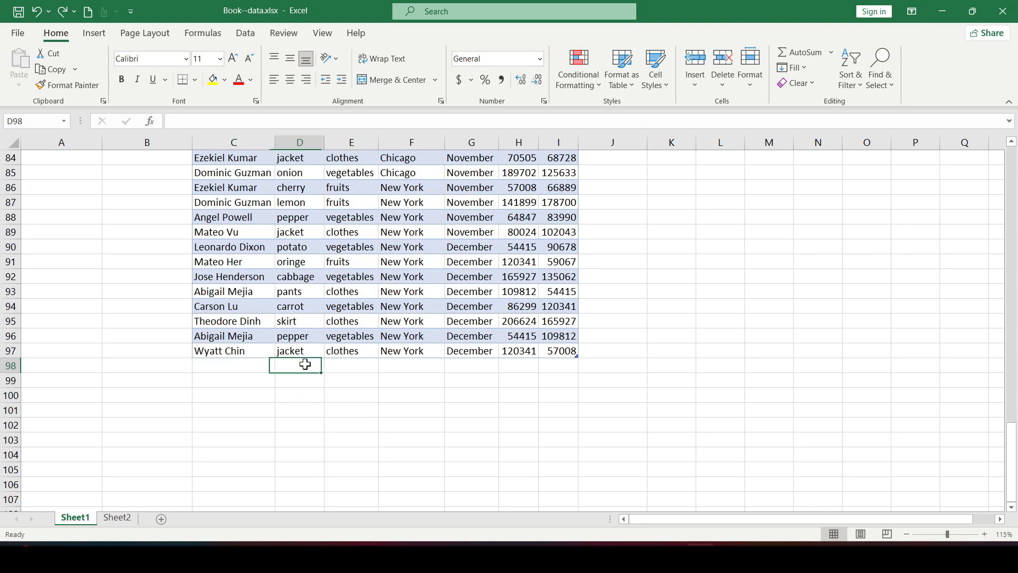
type("lemon")
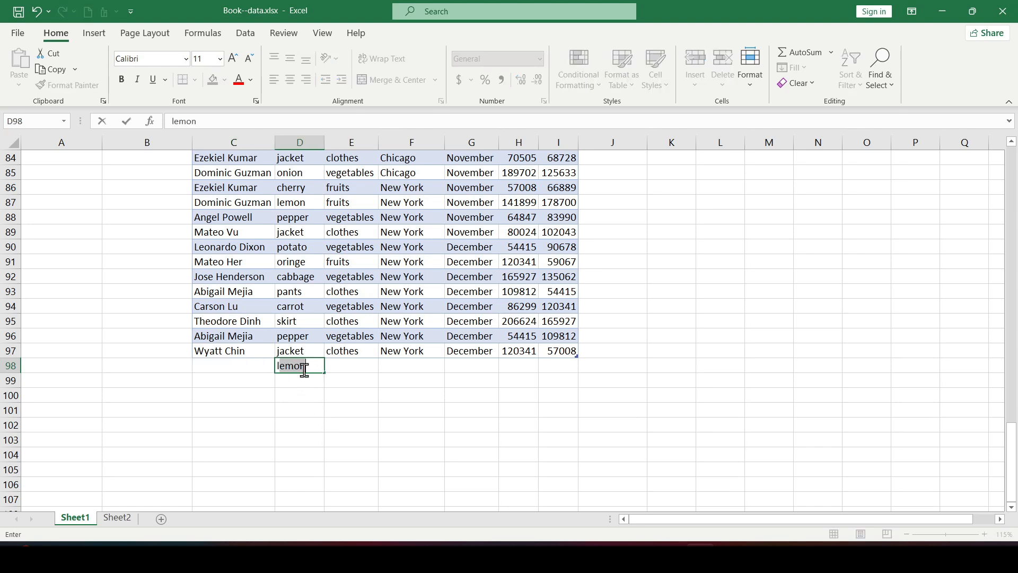
left_click(339, 367)
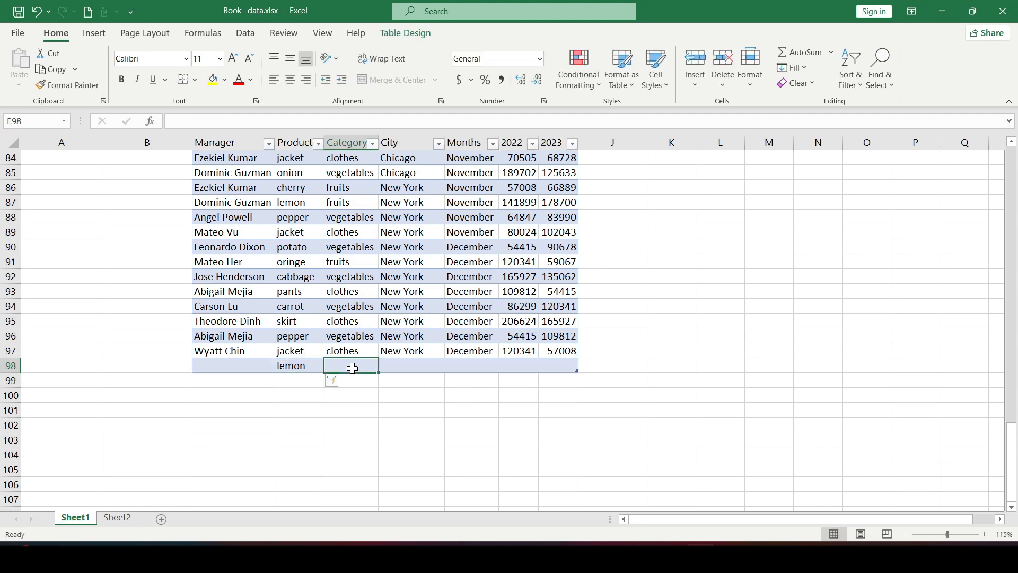
type("fruits")
left_click(417, 366)
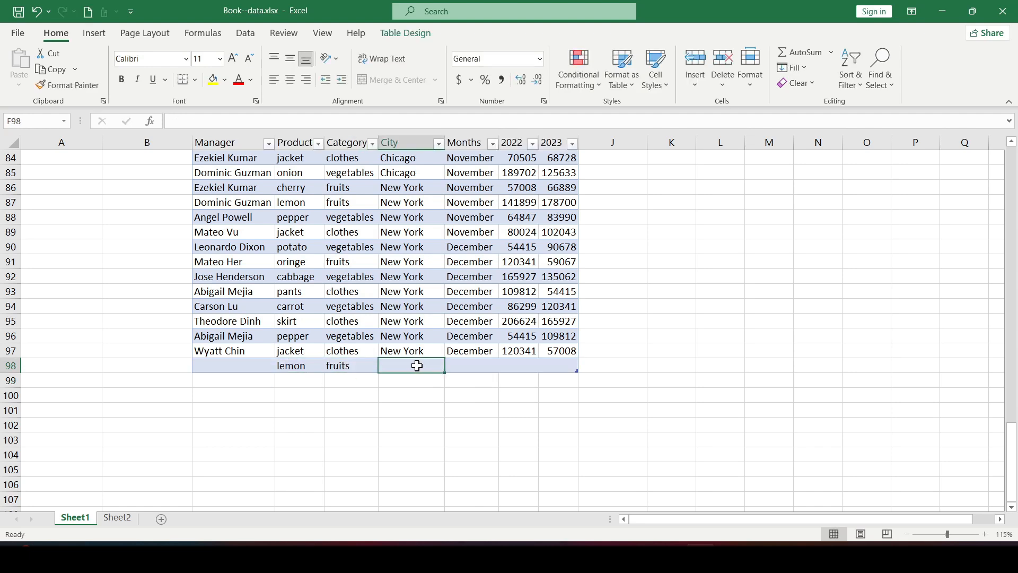
type("Los Angeles")
key("Return")
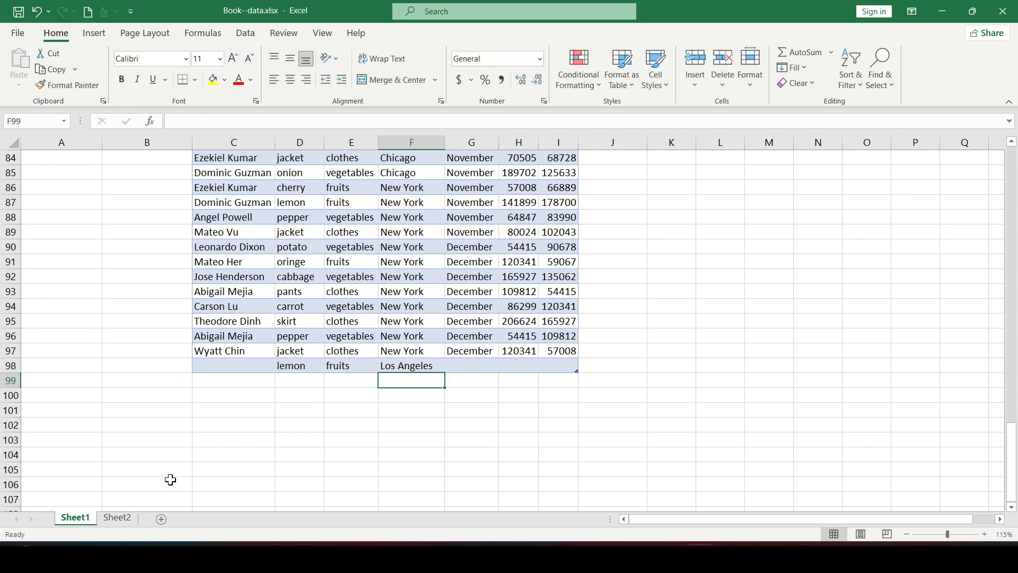
Step: Copy the block of records in D8:J13 on Sheet2
left_click(118, 518)
left_click(214, 245)
key("Down")
key("Down")
key("Down")
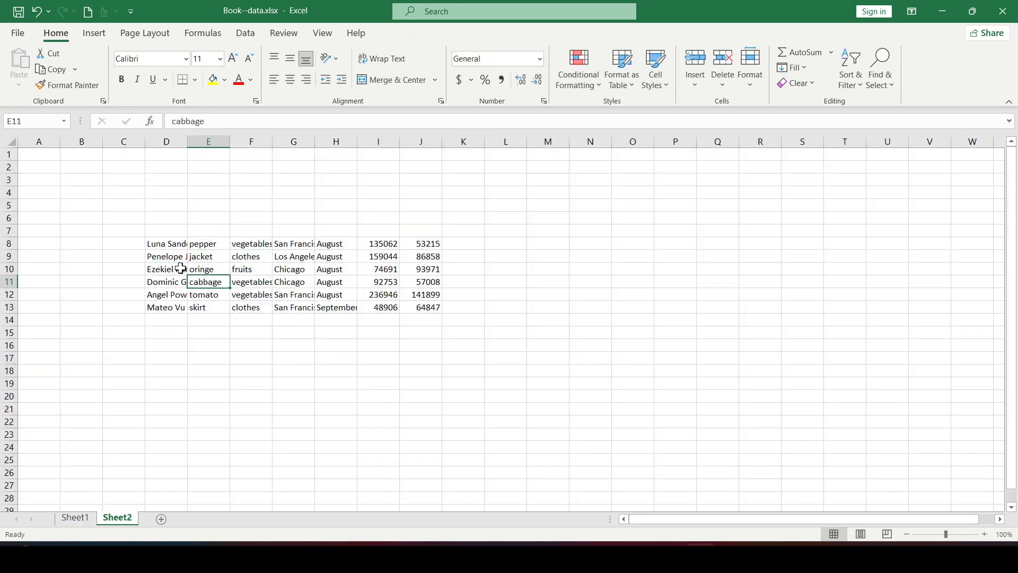
left_click_drag(169, 243, 422, 300)
key("ctrl+c")
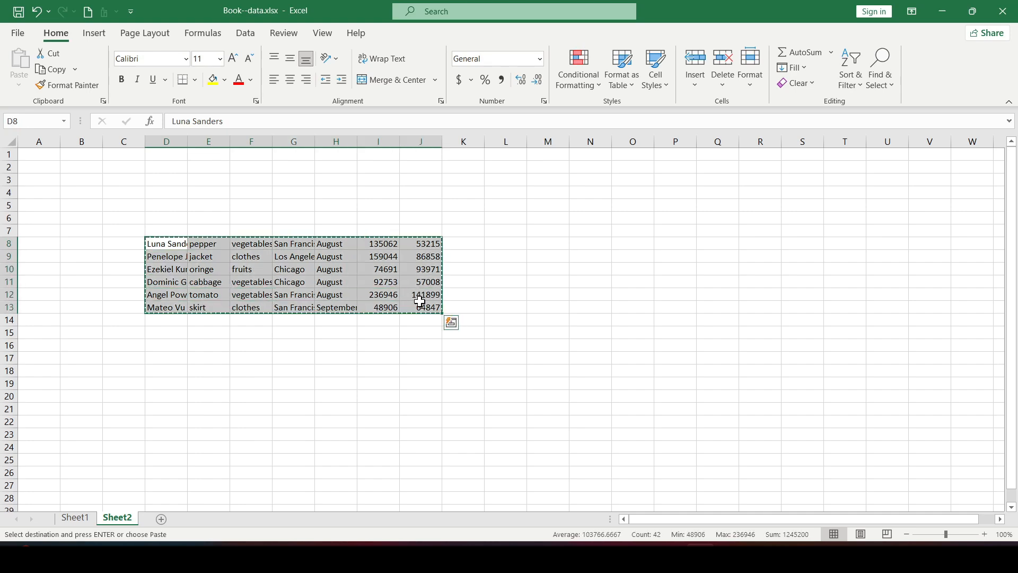
Step: Paste the copied records into Sheet1 starting at cell C99, directly below the table's last row
left_click(77, 518)
left_click(236, 382)
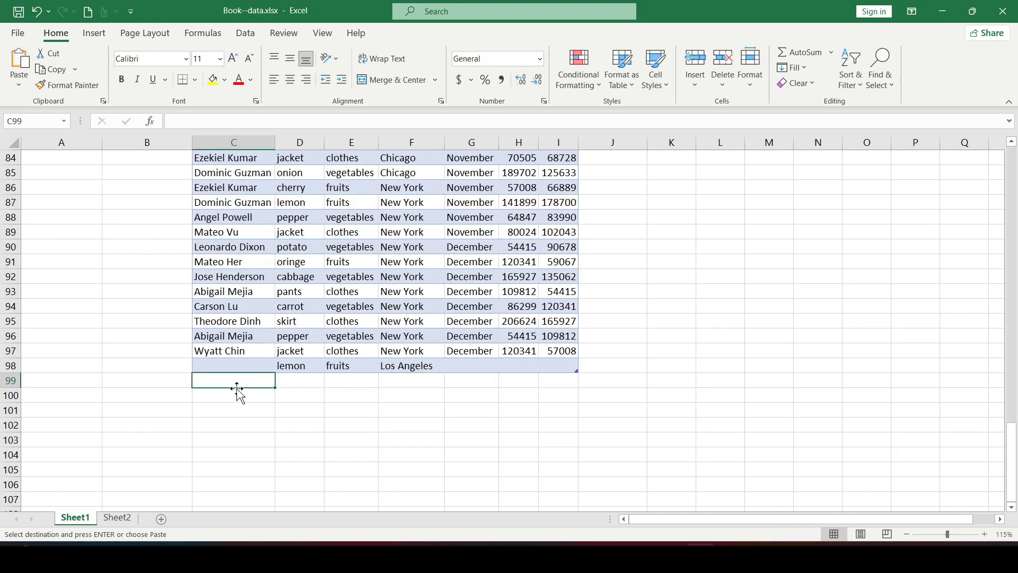
key("ctrl+v")
left_click(478, 414)
left_click(356, 456)
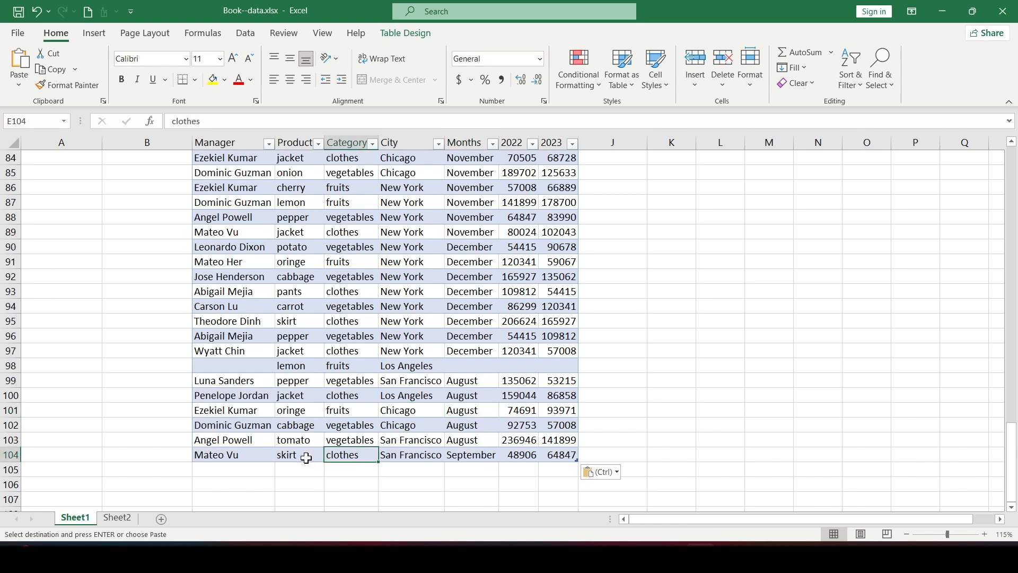
Step: Examine the newly added records in rows 98 to 104 and the cells bordering the table's end
scroll(307, 458, "down", 2)
left_click(465, 321)
left_click(222, 291)
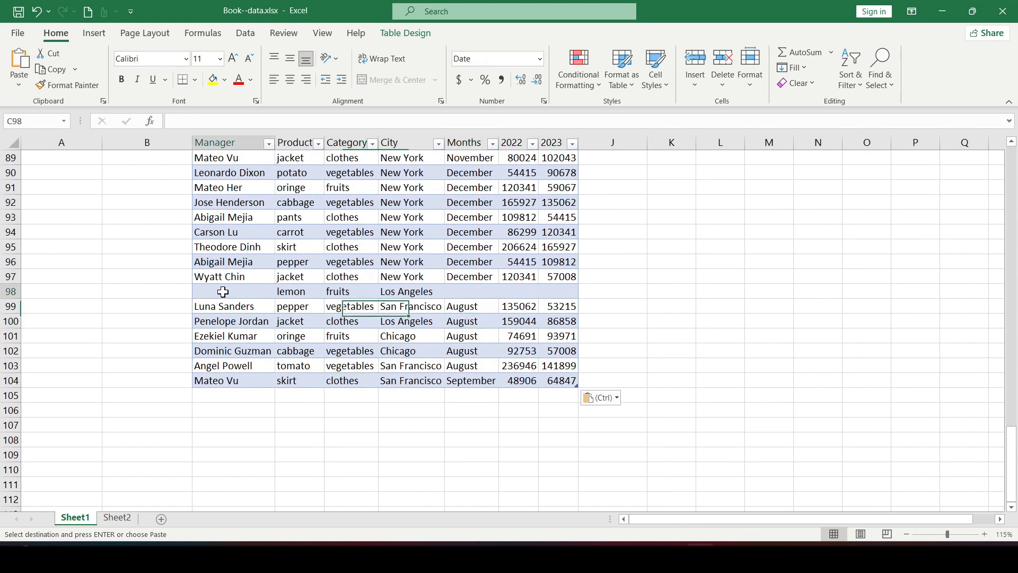
left_click_drag(223, 292, 550, 382)
left_click(526, 399)
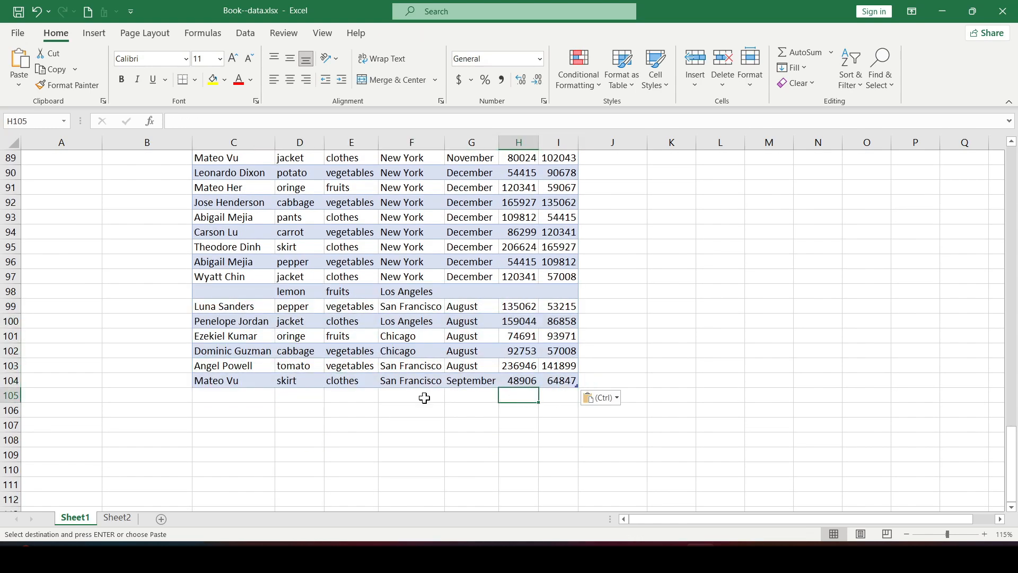
left_click(619, 379)
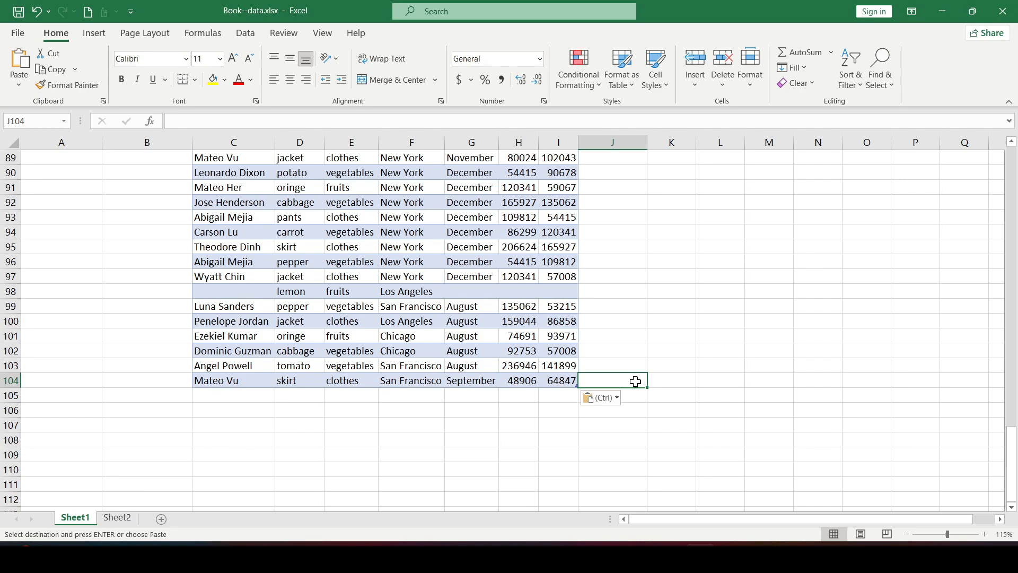
left_click(527, 337)
Step: Add a column headed Difference in cell J1, directly beside the 2023 column at the start of the table
scroll(532, 338, "up", 17)
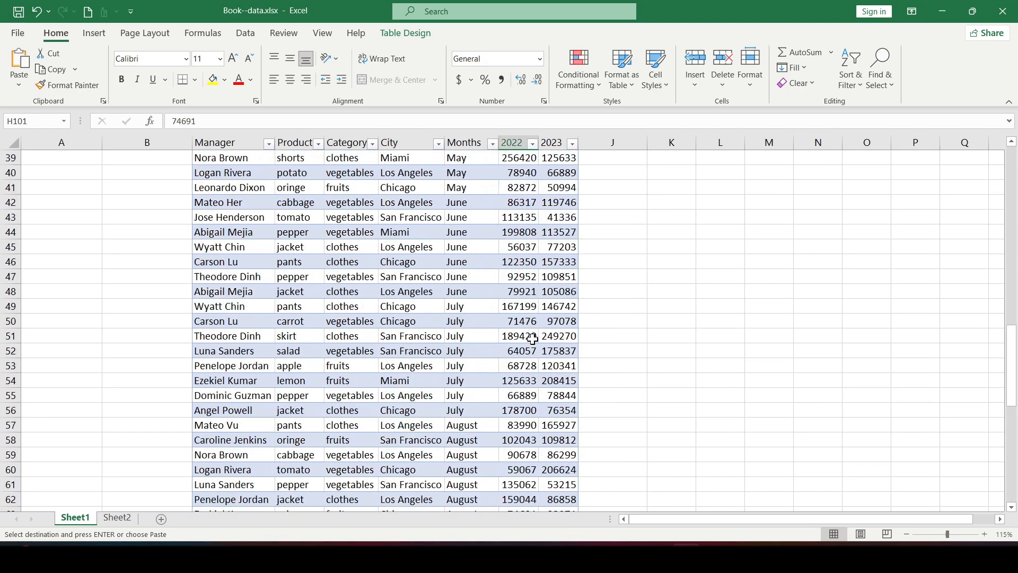
scroll(531, 339, "up", 13)
left_click(541, 189)
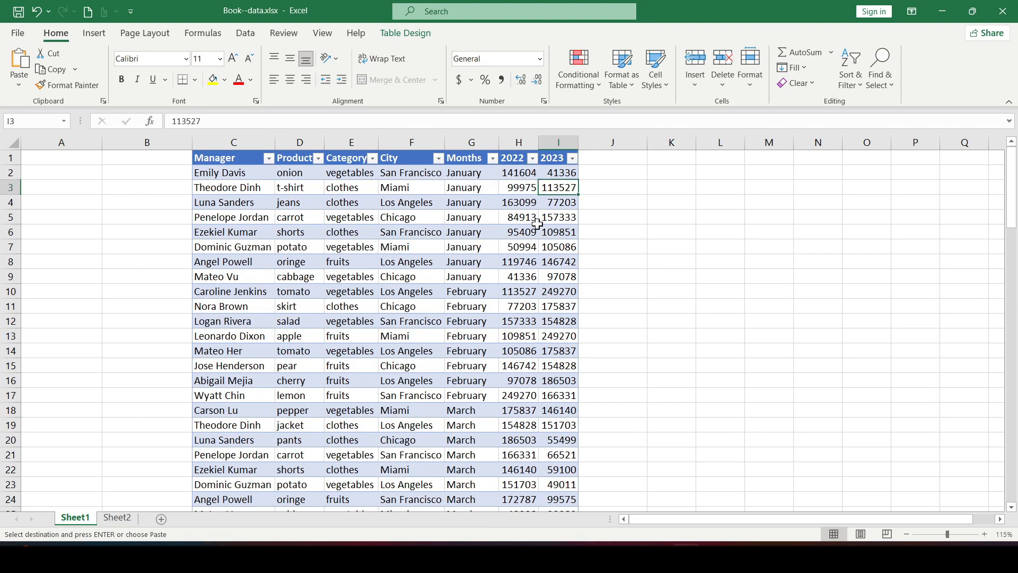
left_click(513, 174)
left_click(507, 159)
left_click(557, 158)
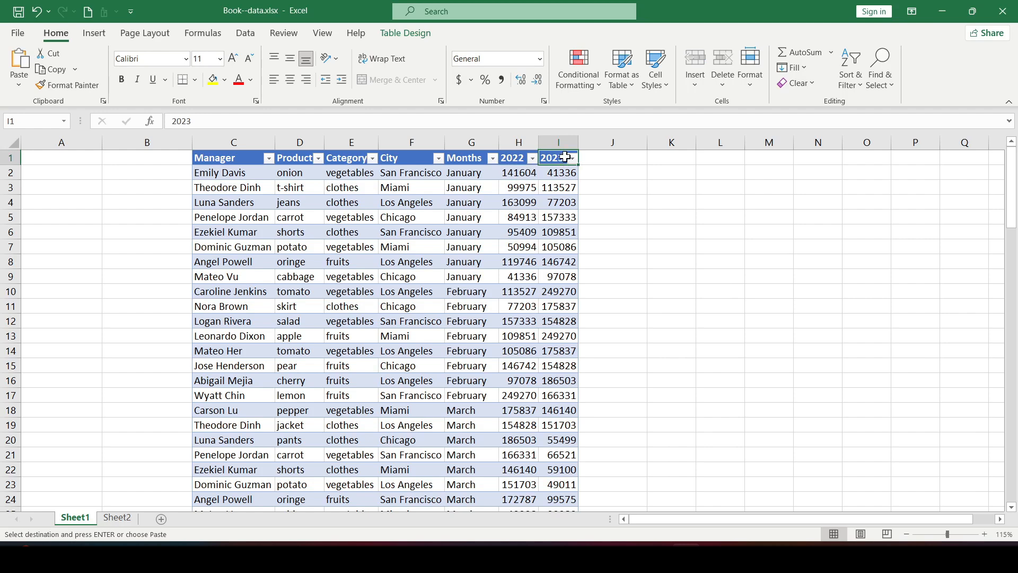
left_click(521, 255)
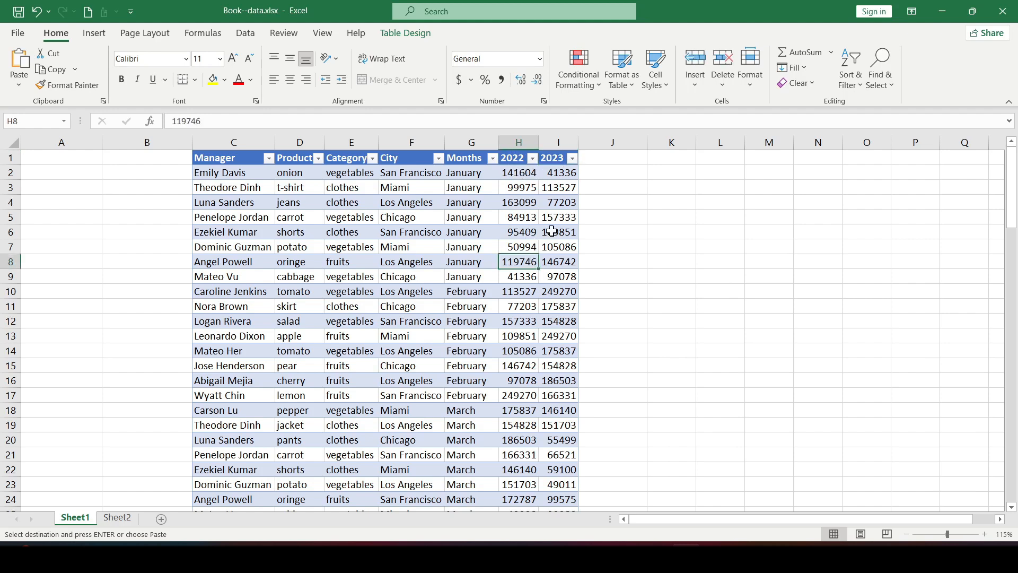
left_click(615, 158)
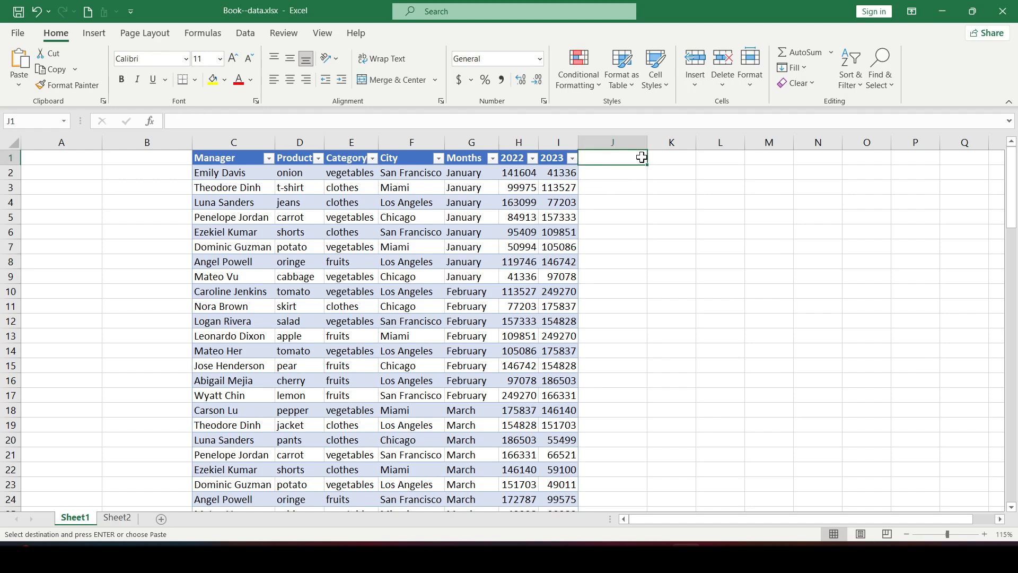
type("Difference")
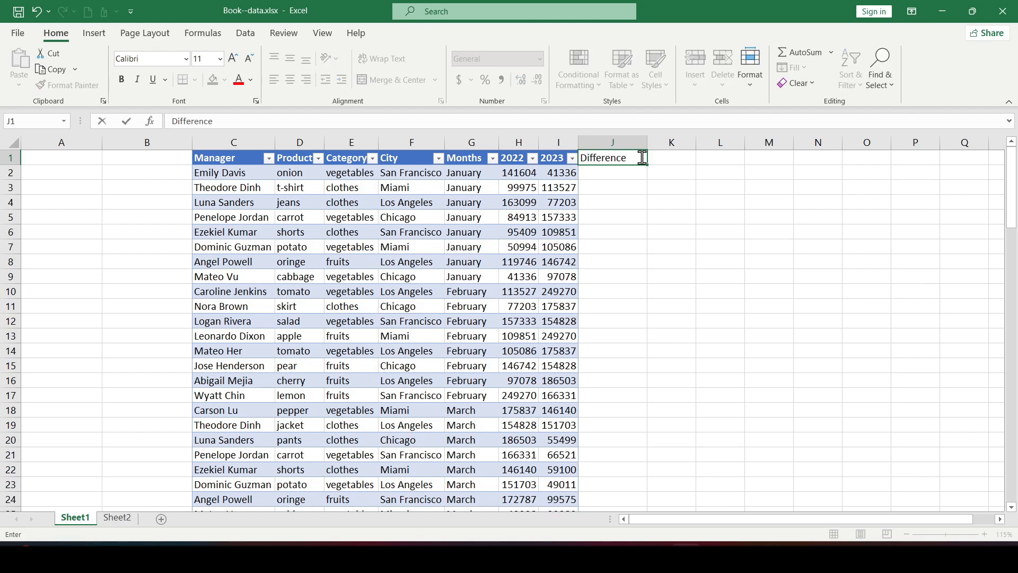
key("Return")
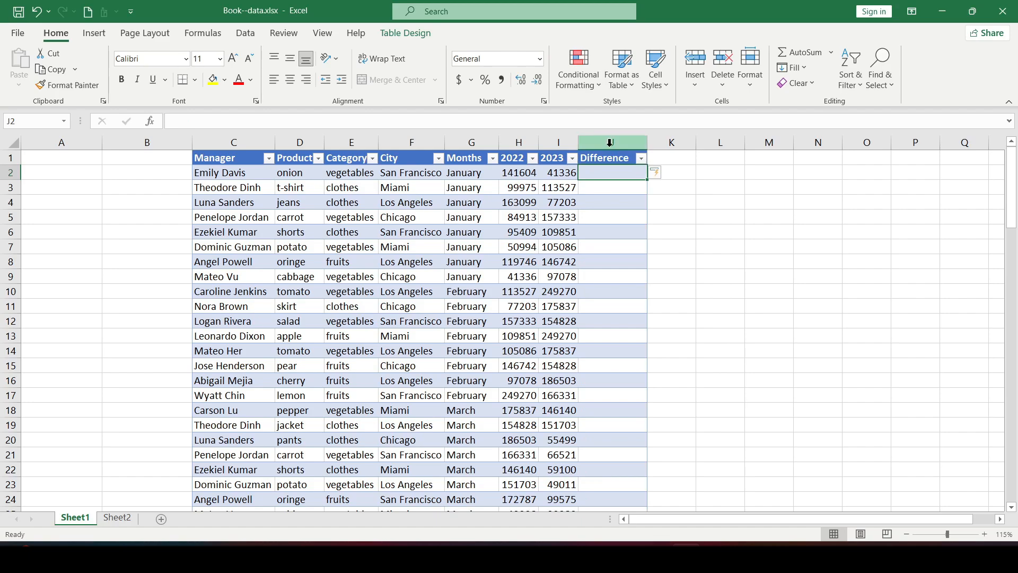
scroll(588, 281, "down", 1)
scroll(593, 284, "up", 1)
scroll(592, 284, "down", 5)
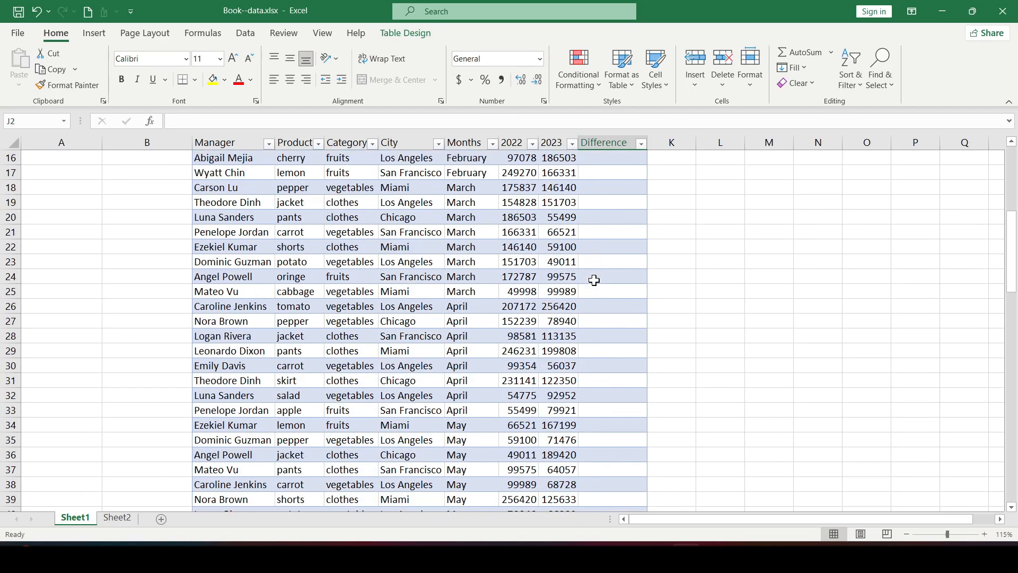
scroll(595, 280, "up", 5)
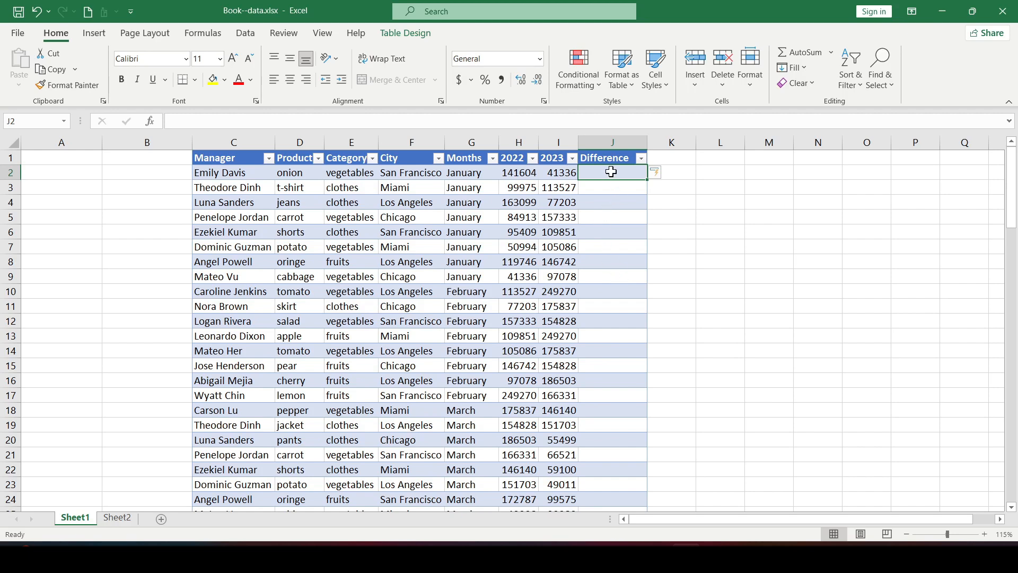
type("=")
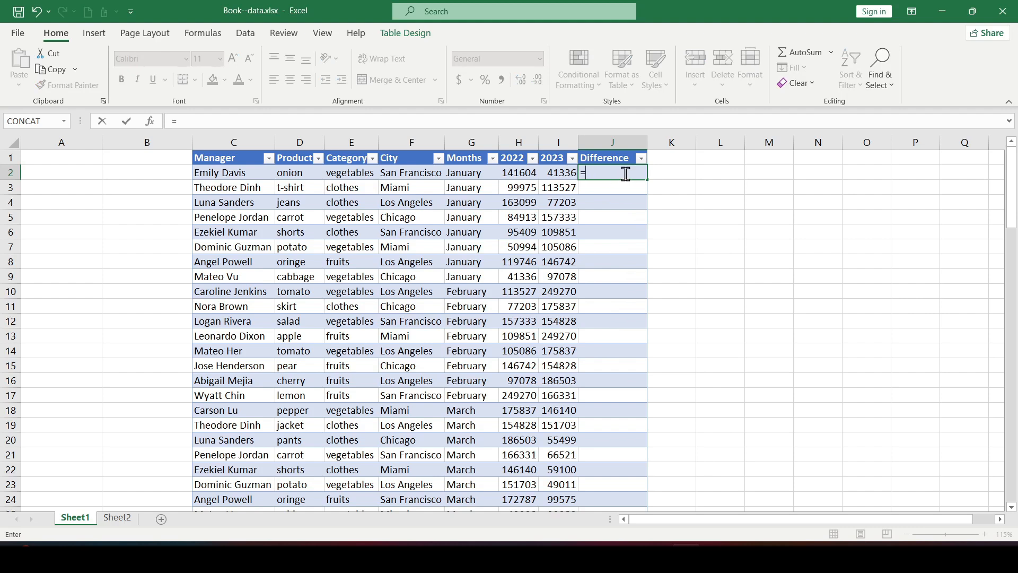
left_click(510, 172)
type("-[@2023")
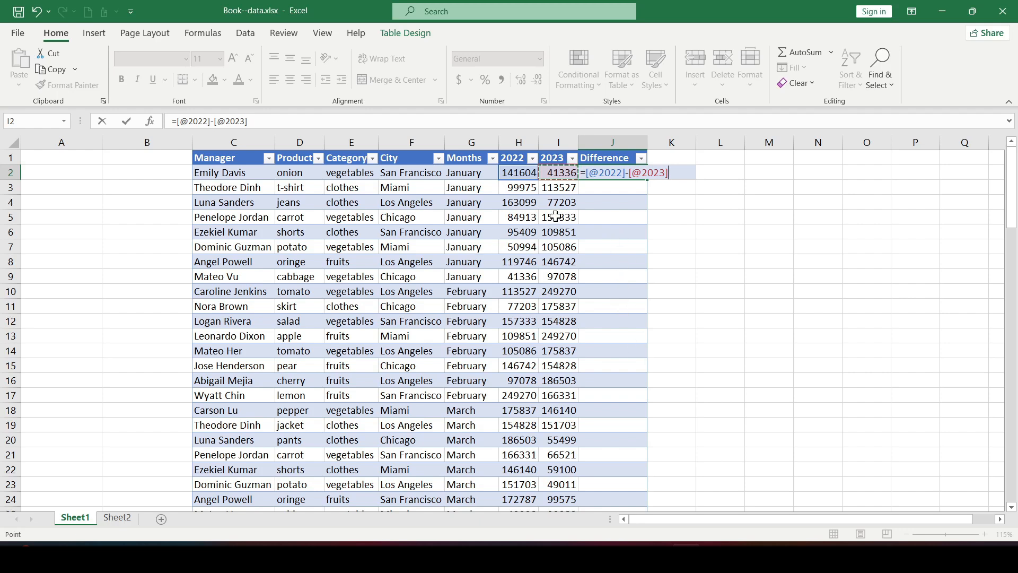
key("Return")
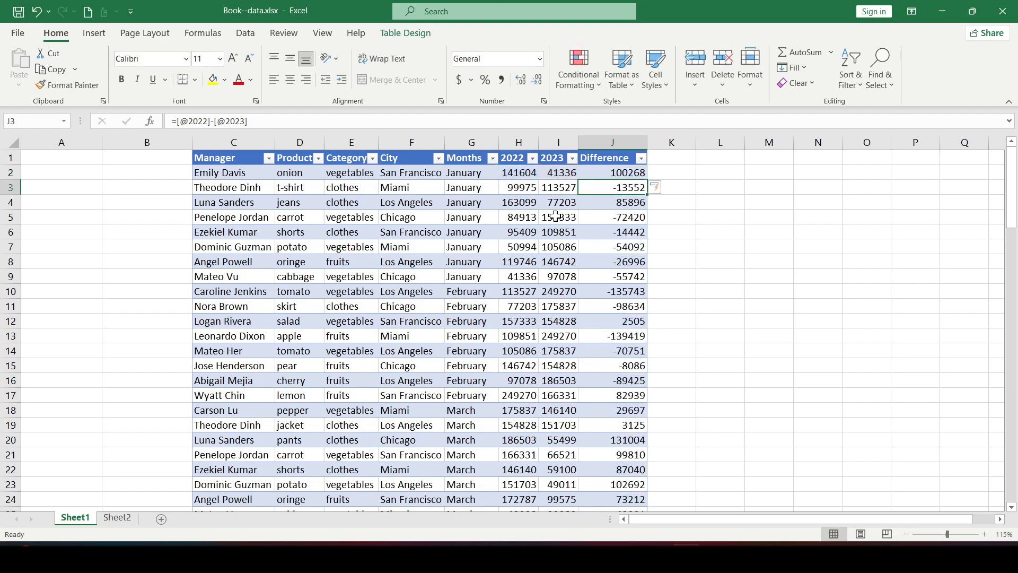
scroll(613, 332, "down", 8)
scroll(613, 331, "up", 8)
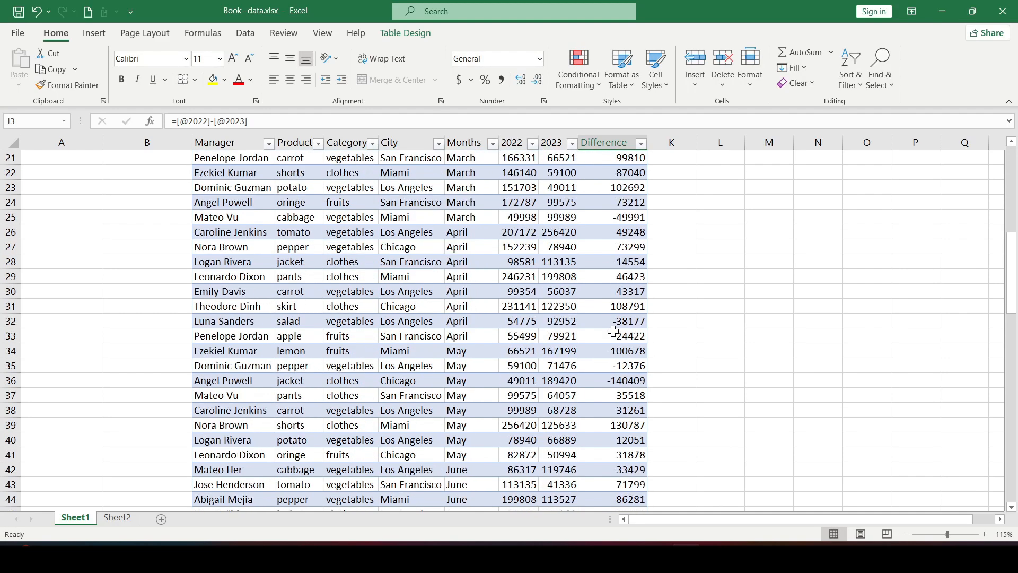
left_click(666, 231)
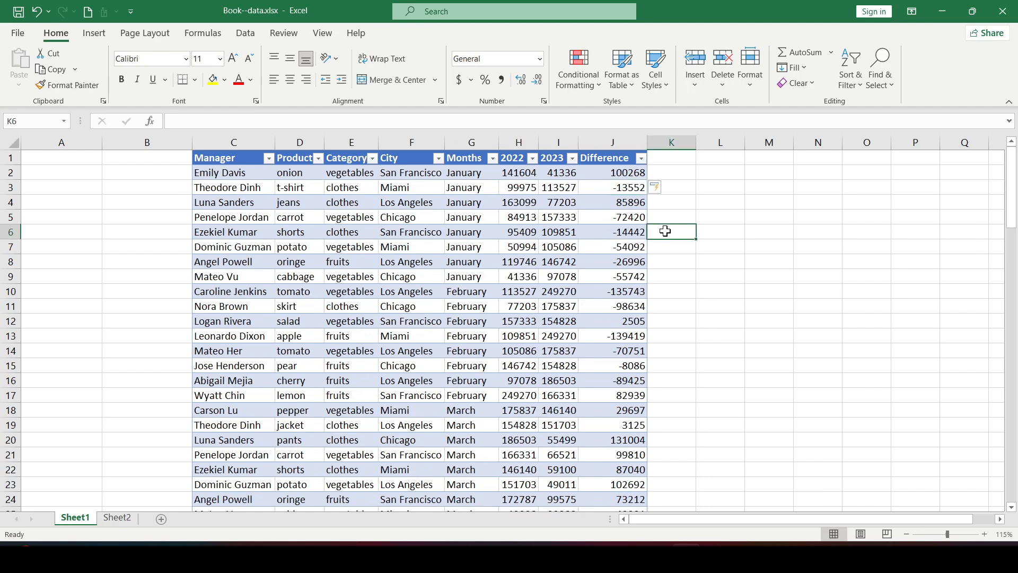
left_click(527, 236)
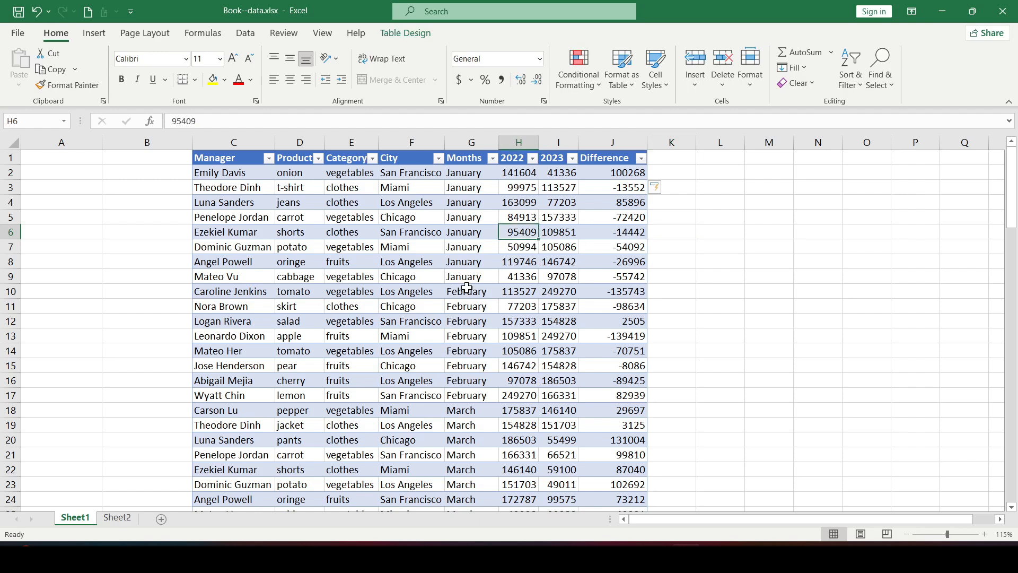
left_click(467, 289)
left_click(459, 250)
left_click(370, 288)
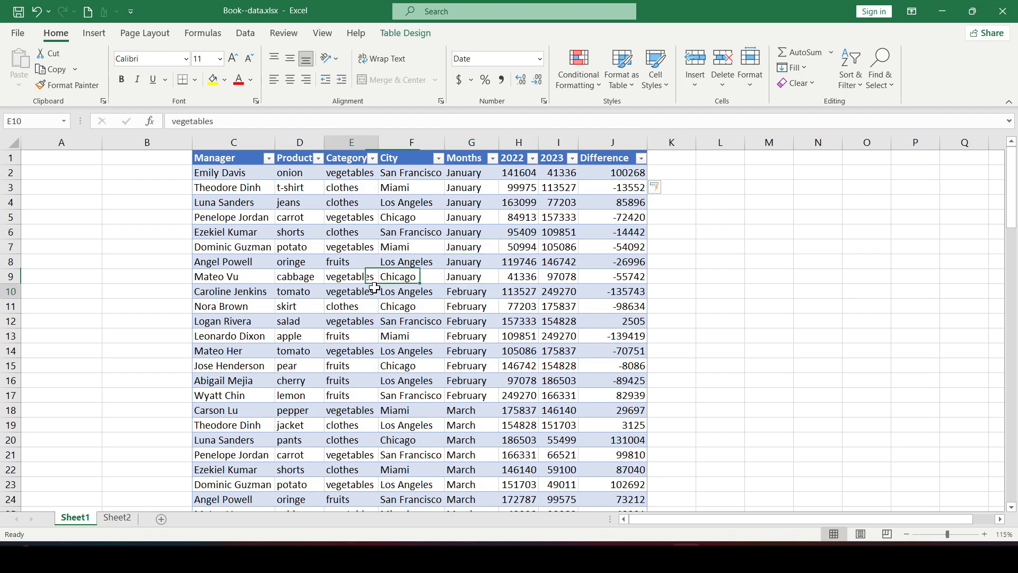
left_click(523, 247)
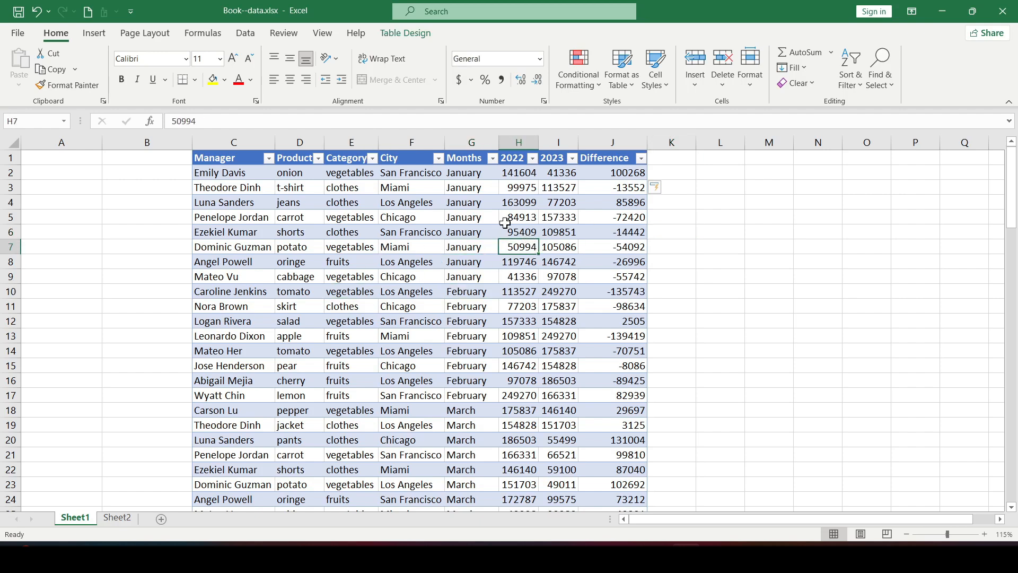
Step: View the filter options of the Category and City columns, leaving both columns unfiltered
left_click(372, 158)
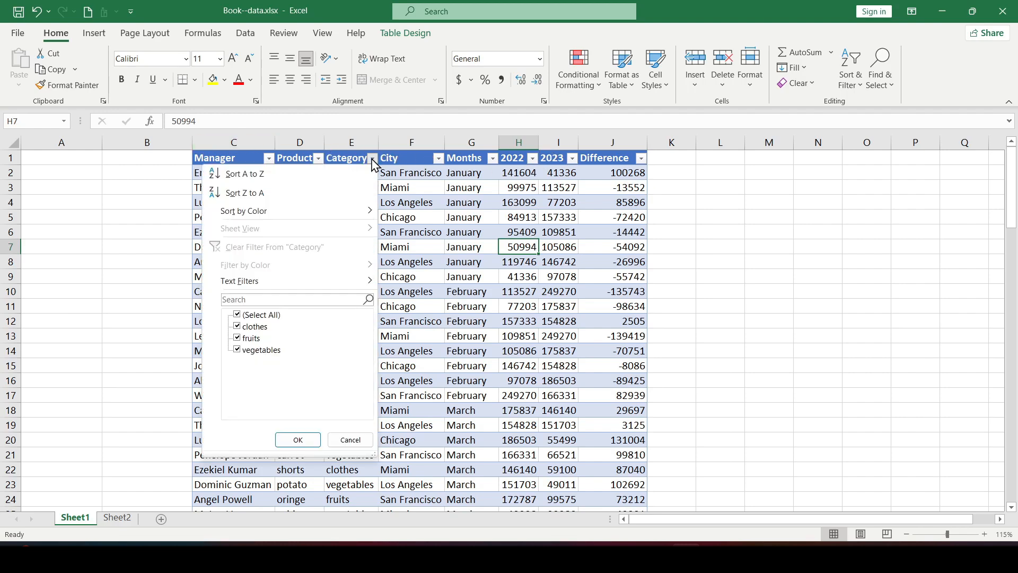
left_click(438, 158)
left_click(438, 159)
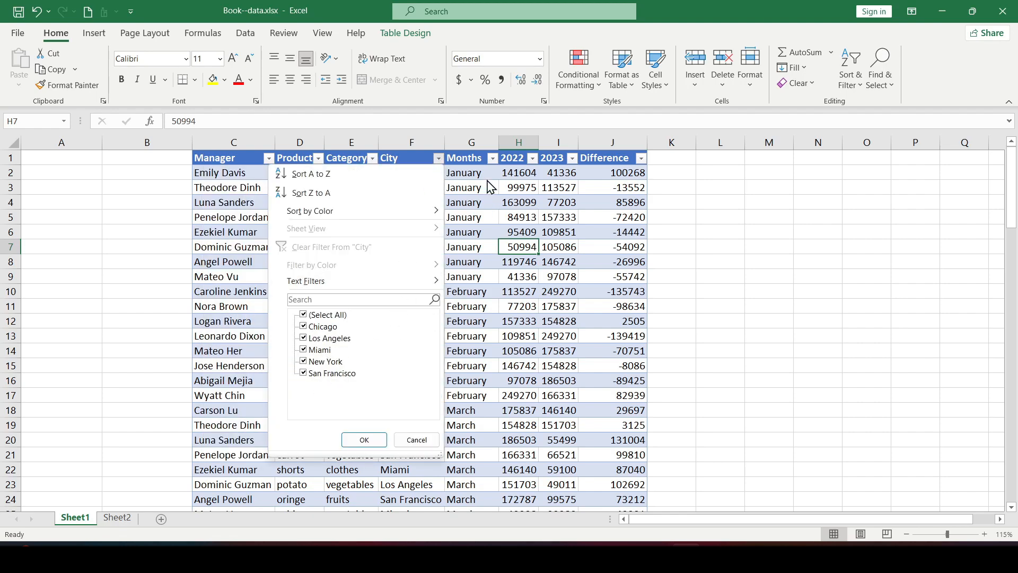
left_click(456, 232)
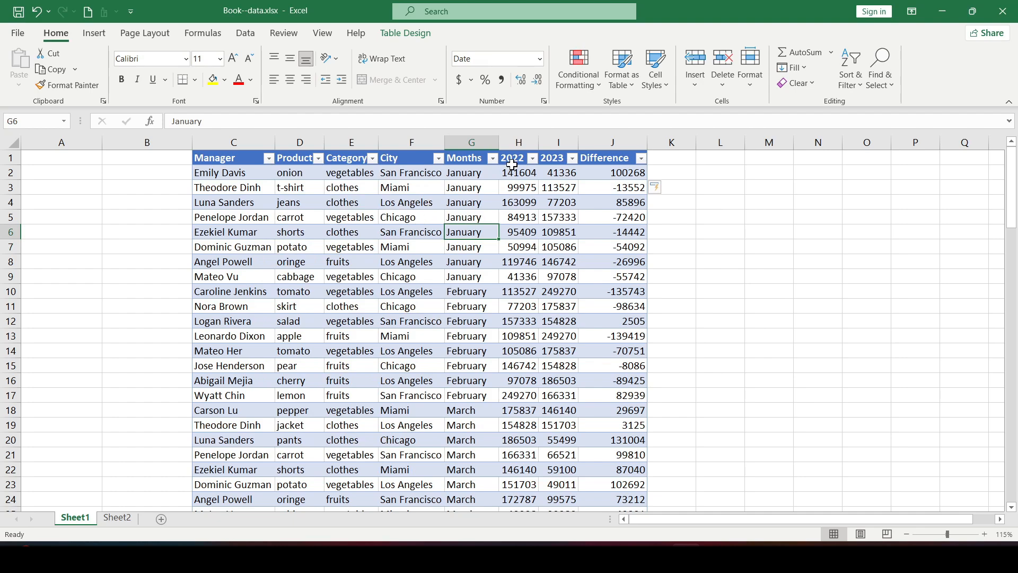
Step: Examine the column headings while viewing the table's lower rows, and return to the first rows
scroll(454, 254, "down", 7)
scroll(450, 298, "down", 3)
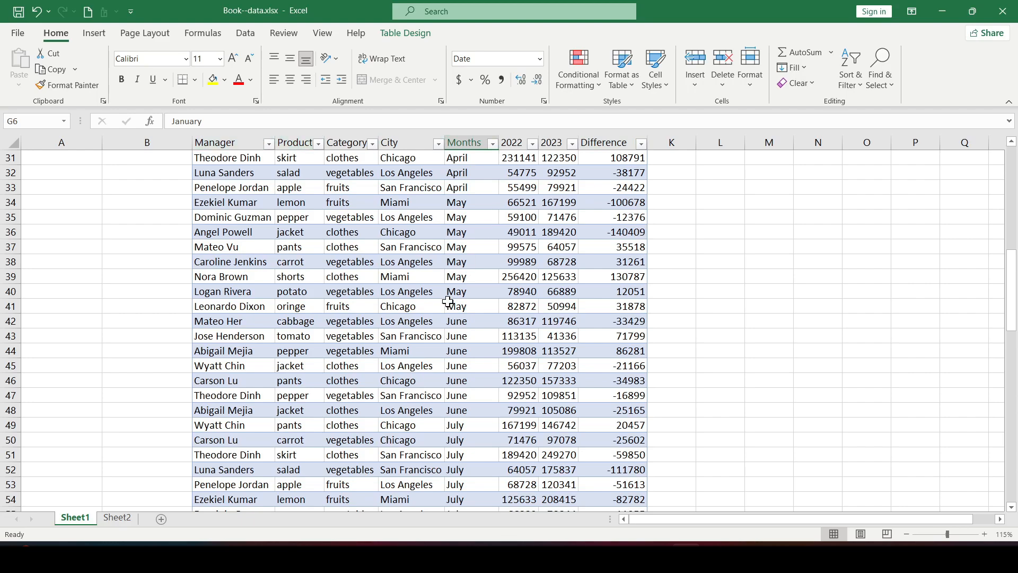
left_click(502, 268)
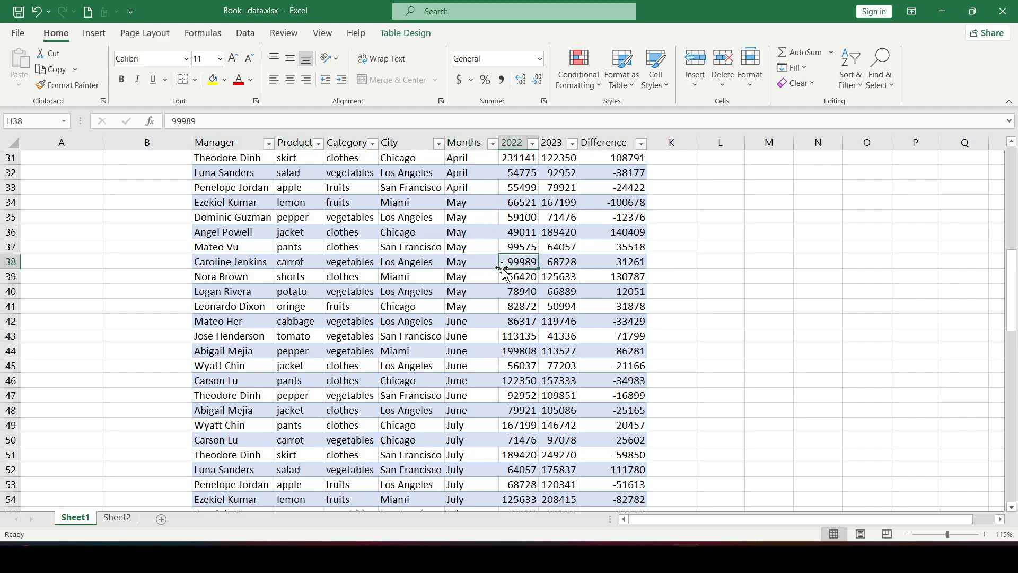
scroll(502, 268, "up", 10)
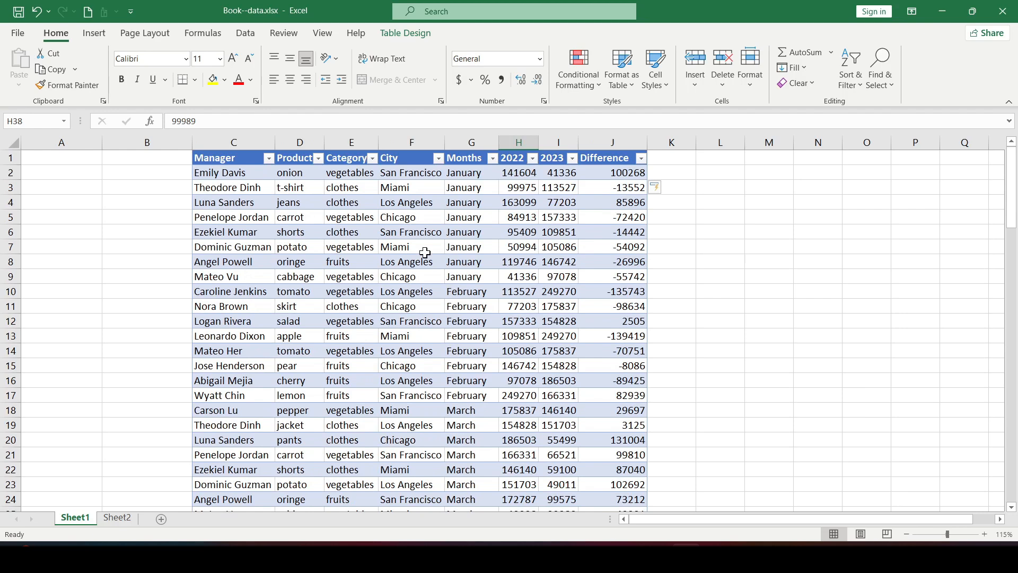
left_click(425, 254)
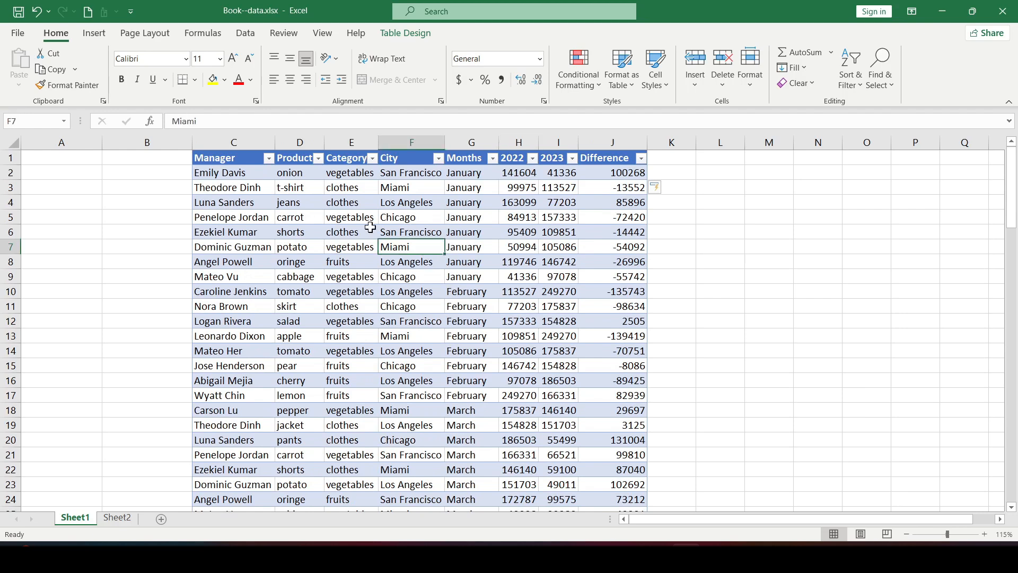
left_click_drag(368, 220, 428, 349)
left_click(549, 295)
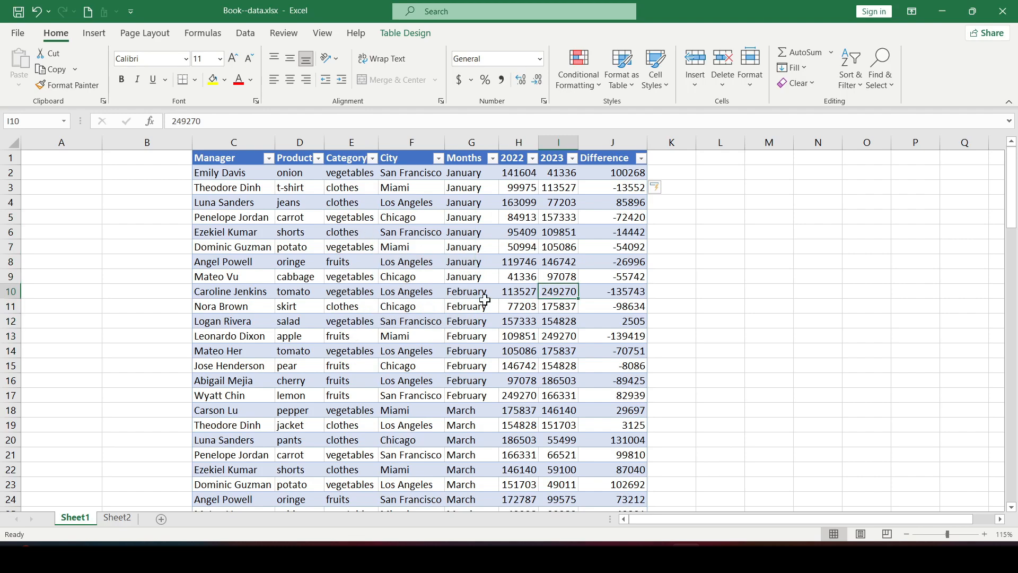
Step: Browse the gallery of light, medium and dark table styles without applying one
left_click(409, 34)
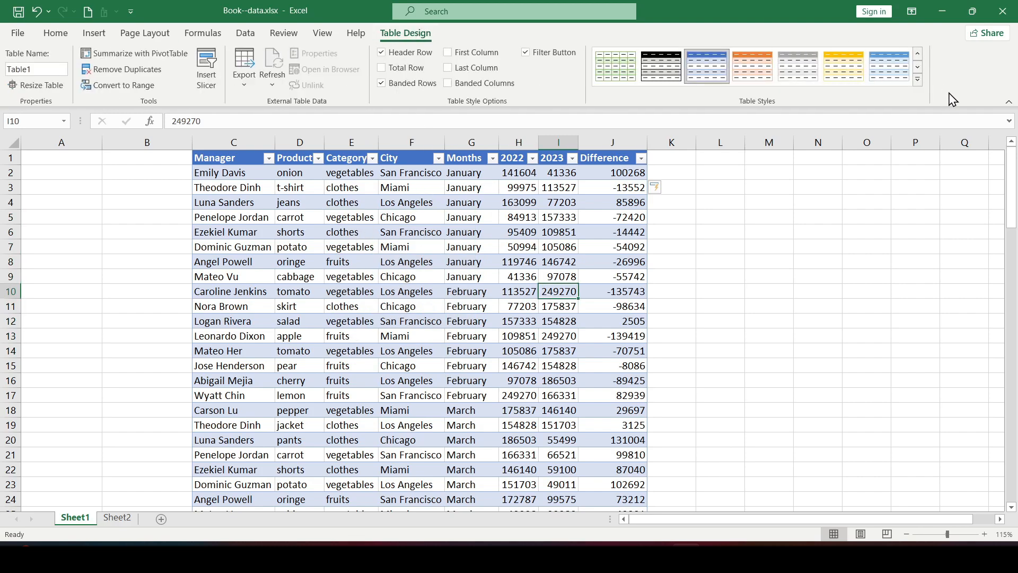
left_click(918, 80)
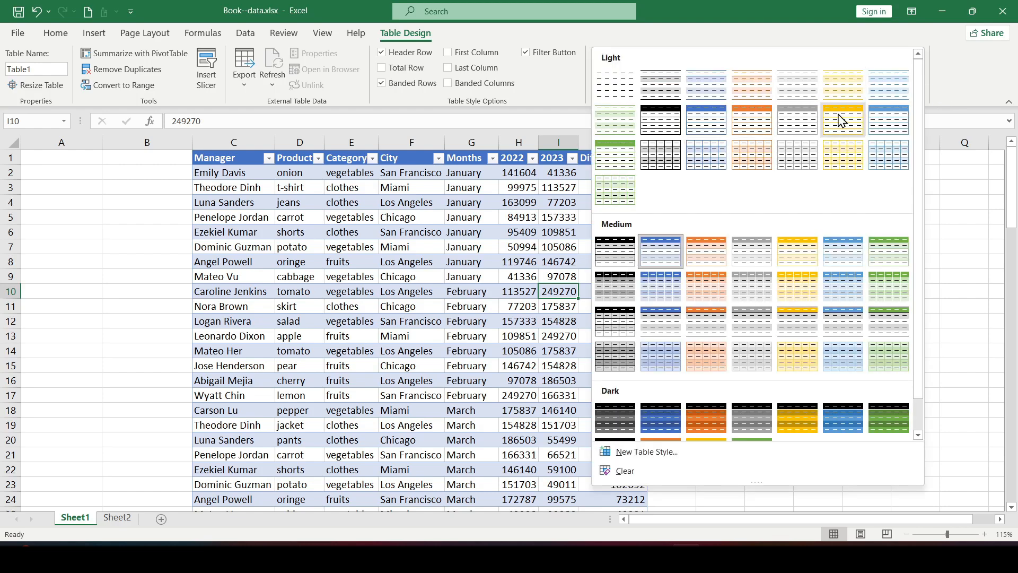
left_click(975, 88)
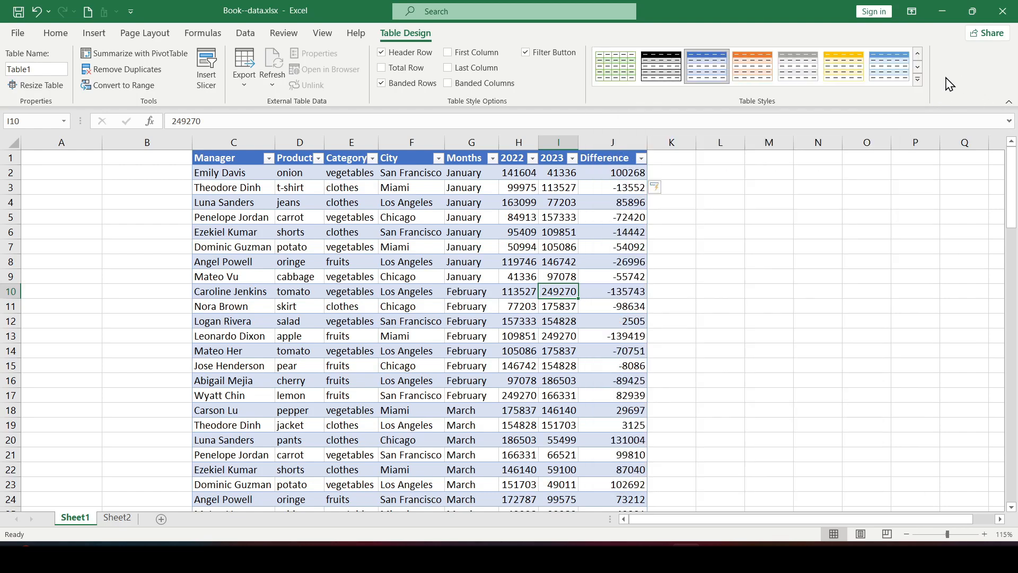
Step: Try switching the table's Filter Button, First Column, Banded Rows and Banded Columns options and restore each setting
left_click(526, 53)
left_click(526, 53)
left_click(448, 53)
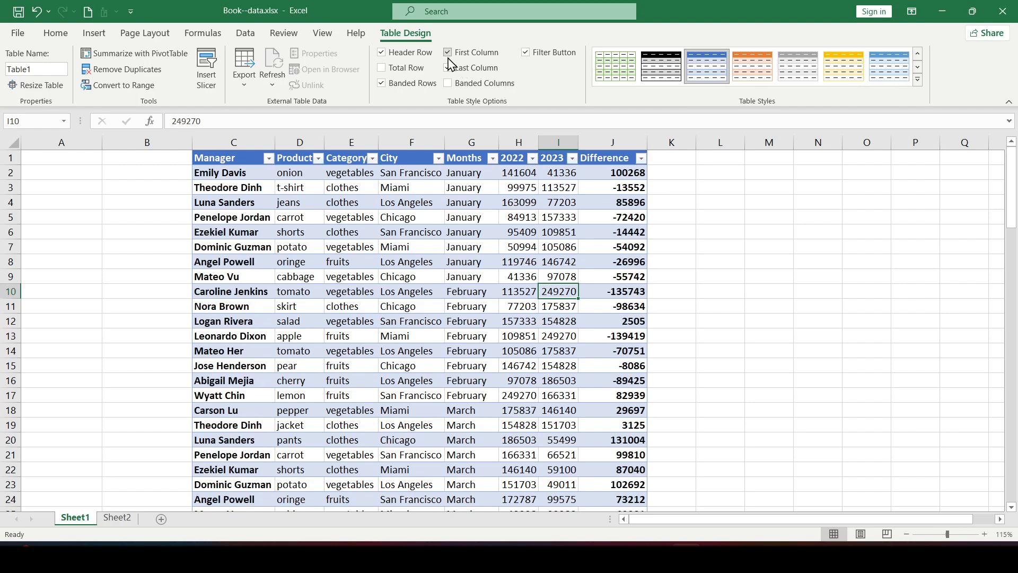
left_click(448, 53)
left_click(403, 85)
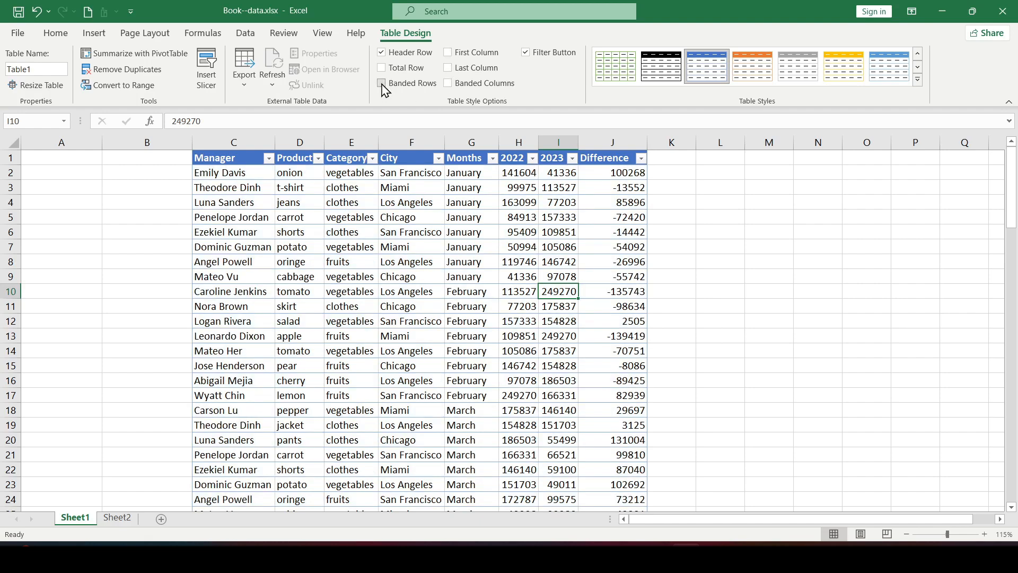
left_click(403, 85)
left_click(447, 85)
left_click(447, 85)
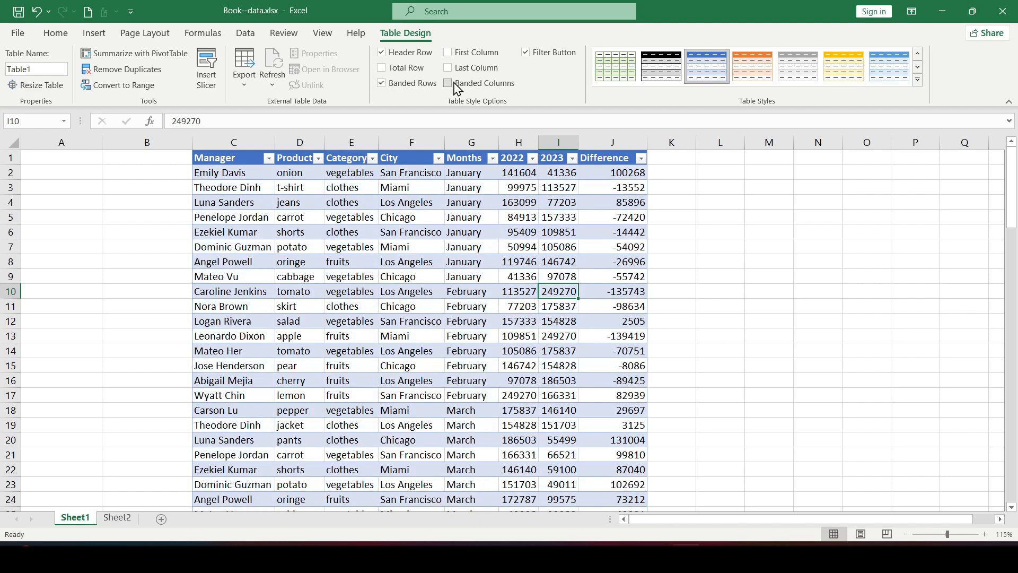
Step: Turn off the table's header row
left_click(381, 52)
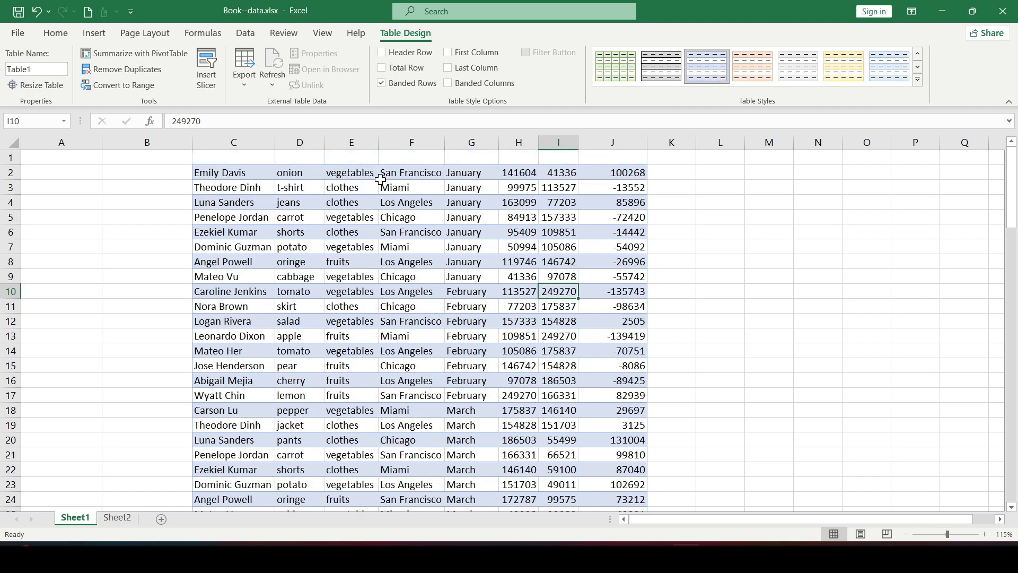
Step: Turn the table's header row back on after checking the rows without it
scroll(391, 188, "down", 3)
scroll(391, 184, "up", 3)
left_click(382, 52)
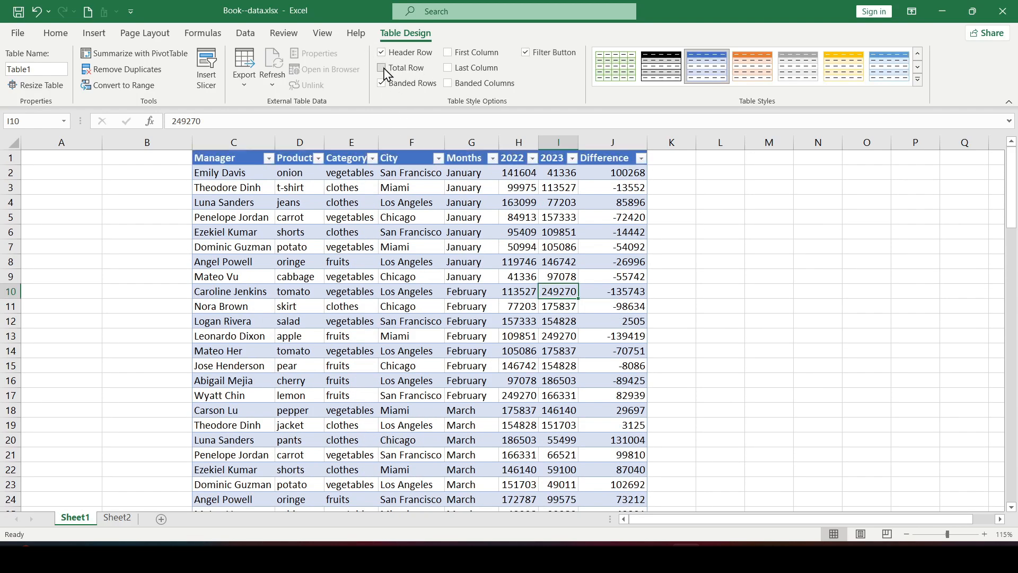
Step: Add a total row to the table, switching it off and on again to compare the table's end
left_click(381, 67)
scroll(442, 232, "down", 3)
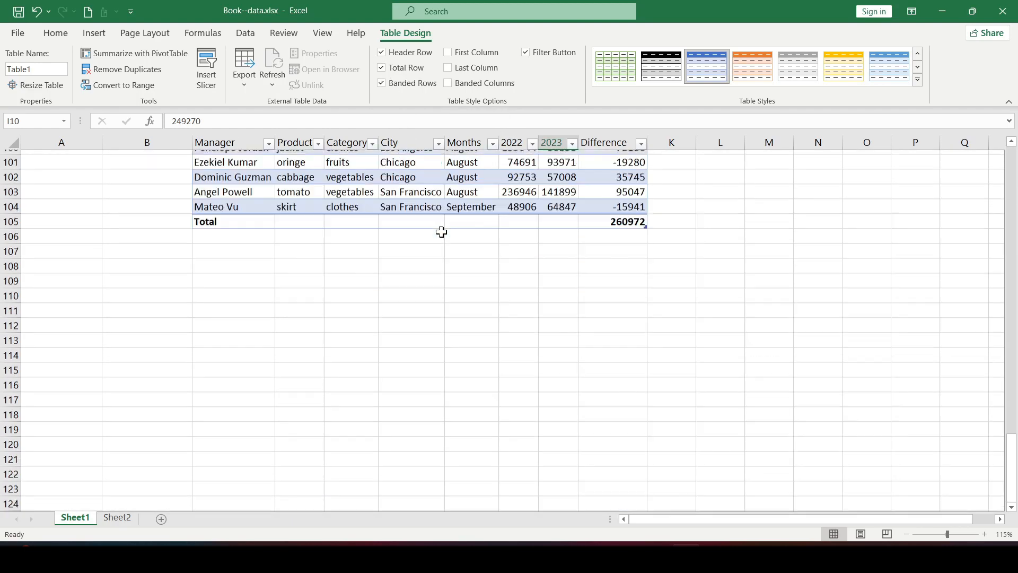
scroll(442, 232, "up", 3)
left_click(382, 67)
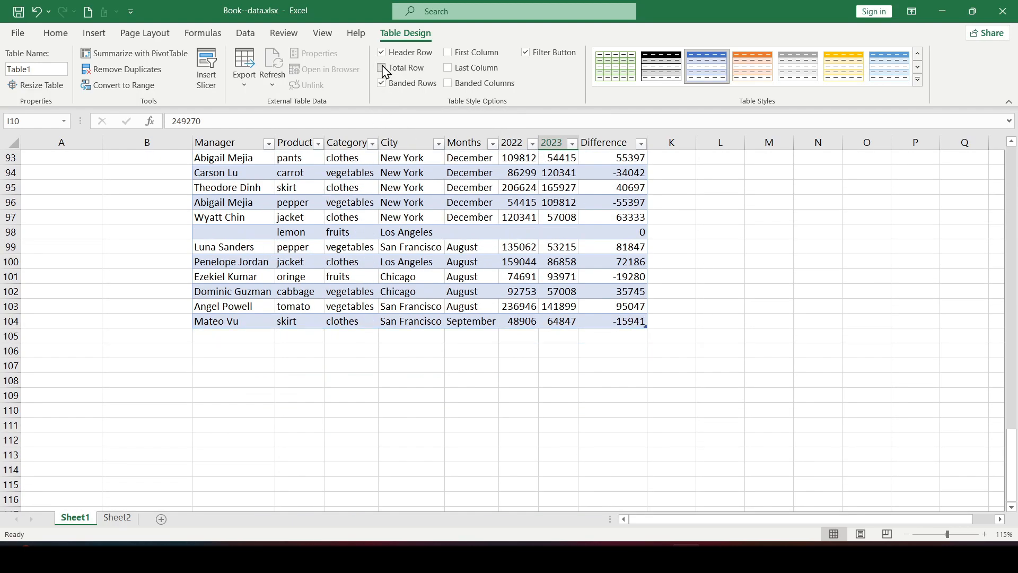
left_click(381, 67)
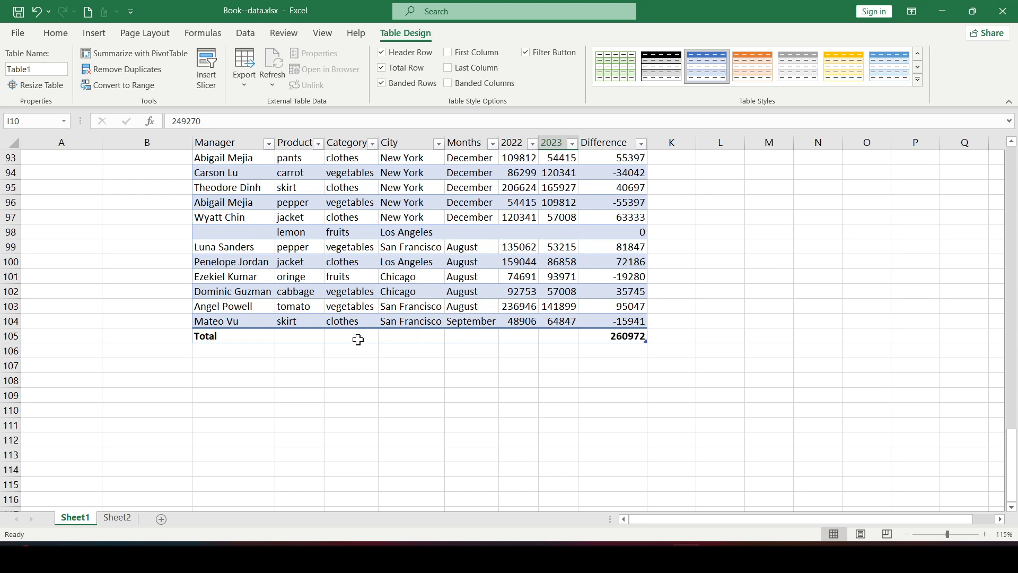
Step: Look through the summary functions available for the City column's total cell without choosing one
left_click(403, 337)
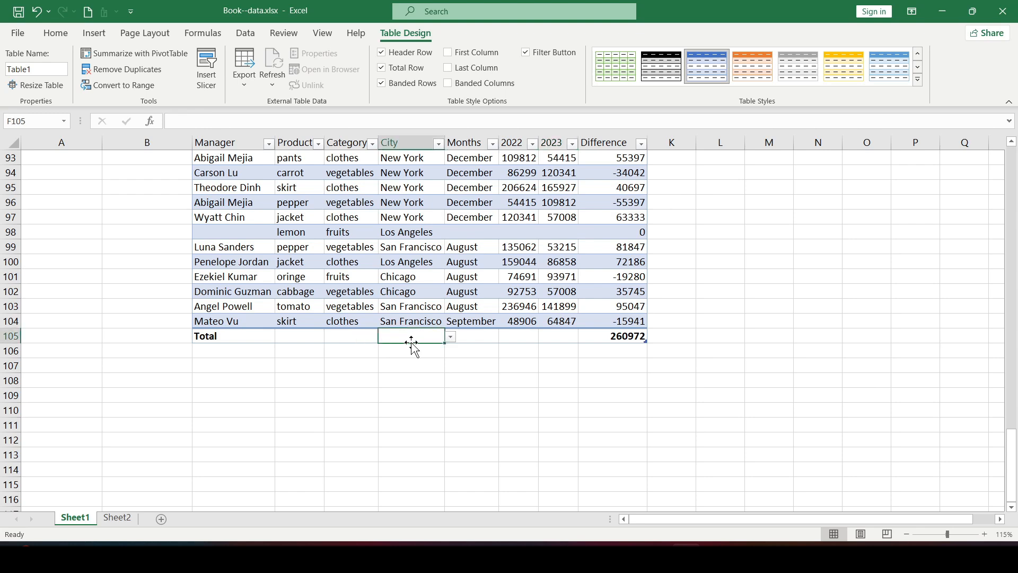
left_click(450, 337)
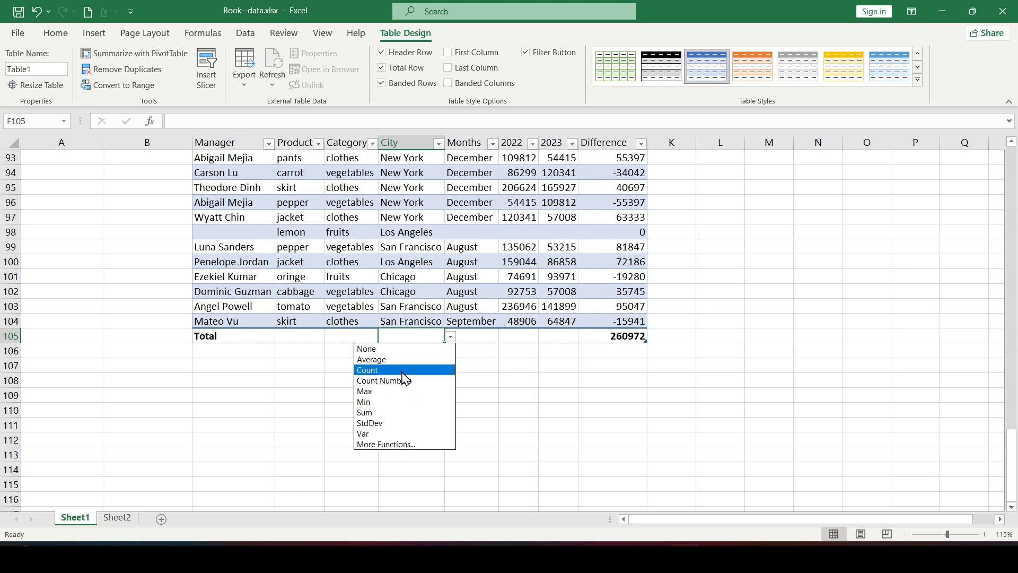
left_click(483, 334)
Step: Set the total row to calculate the Average of the 2022 column and the Max of the 2023 column
left_click(514, 341)
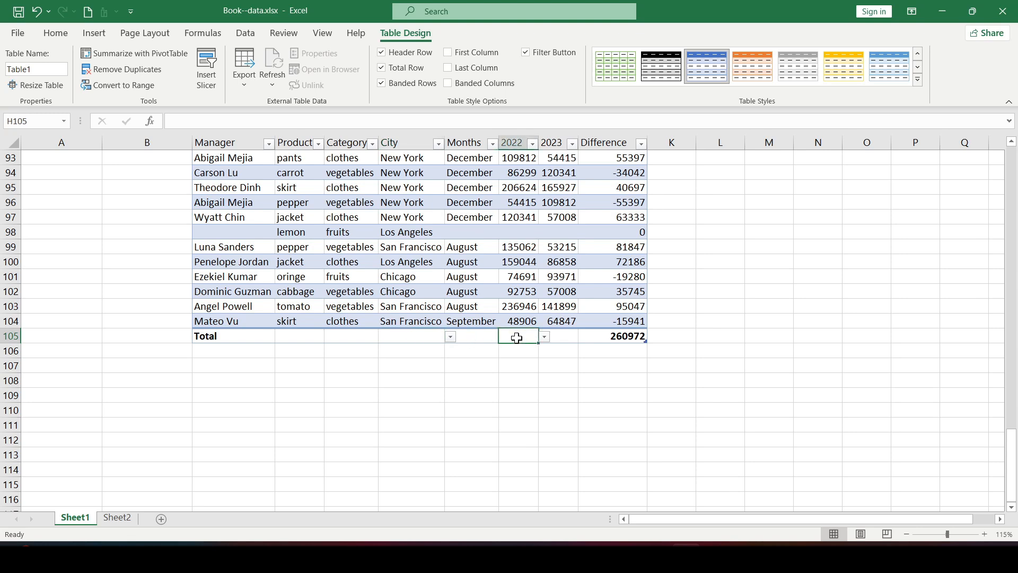
left_click(546, 338)
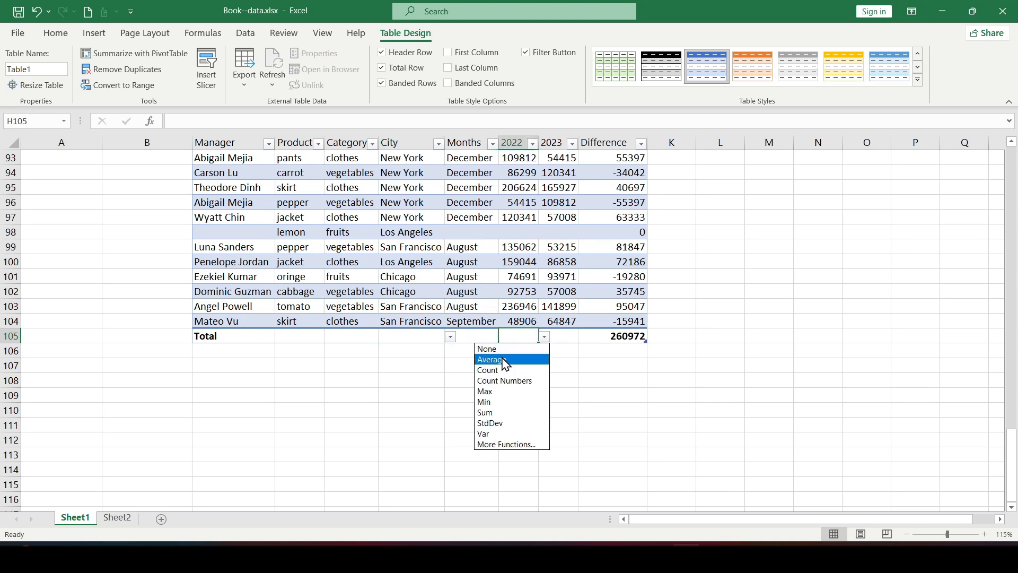
left_click(502, 361)
left_click(561, 340)
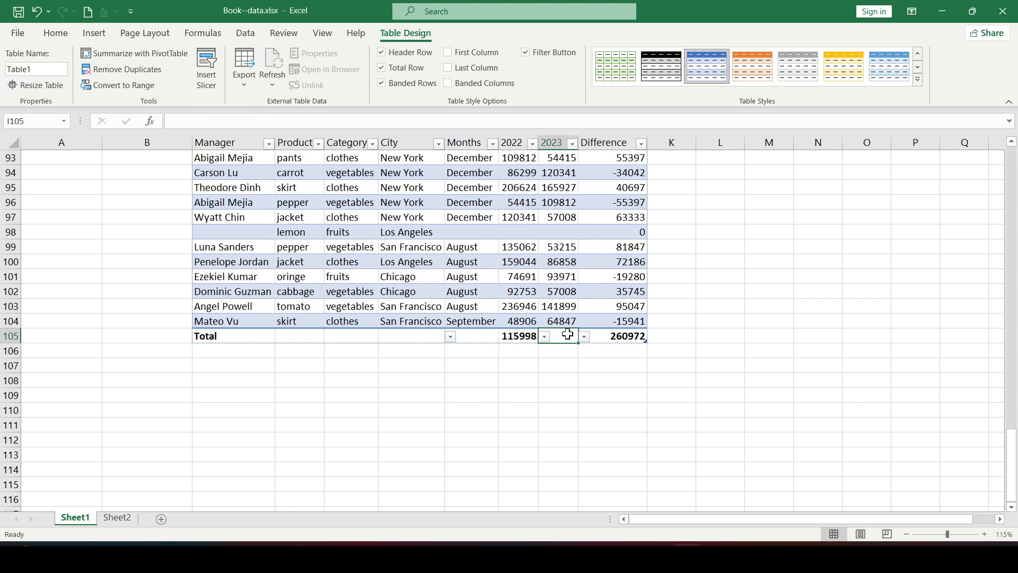
left_click(583, 337)
left_click(529, 393)
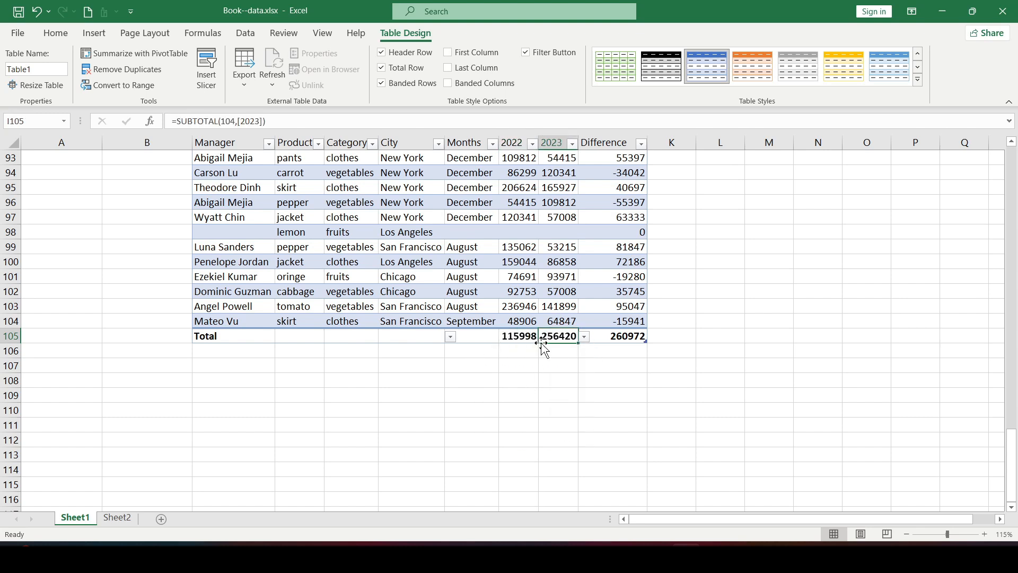
Step: Filter the Months column to show only the January records
left_click(482, 336)
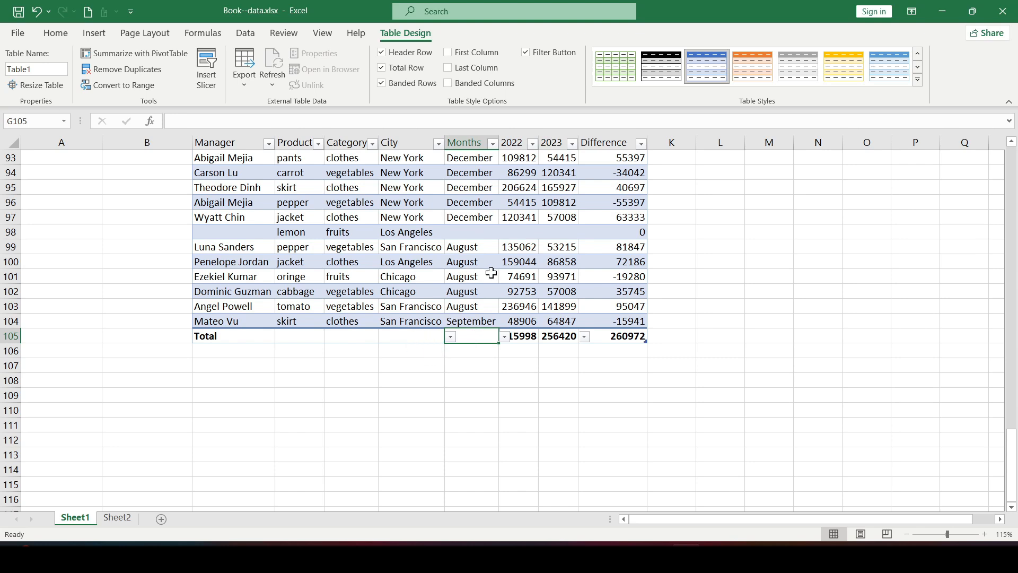
left_click(493, 143)
left_click(380, 302)
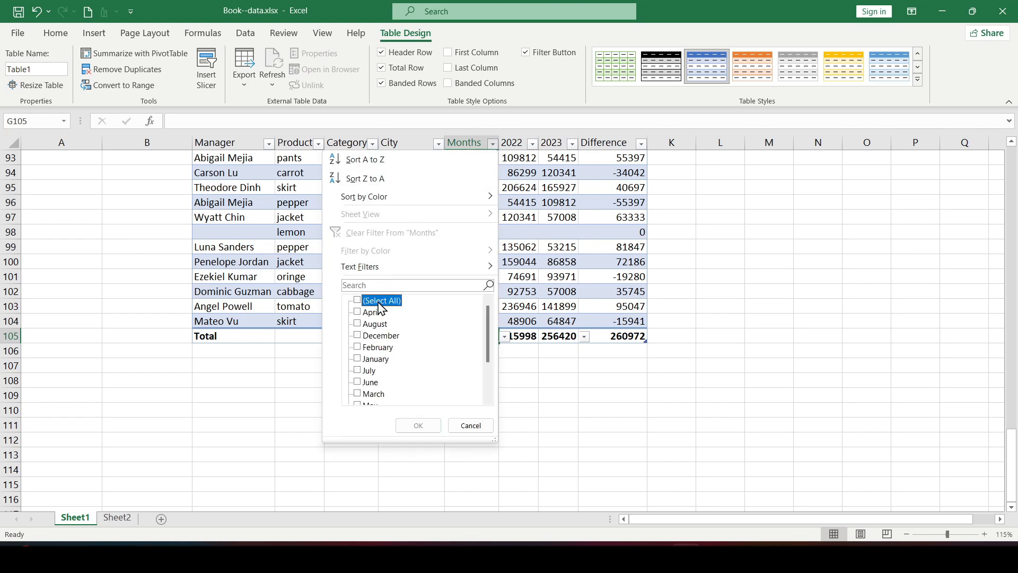
left_click(359, 359)
left_click(418, 427)
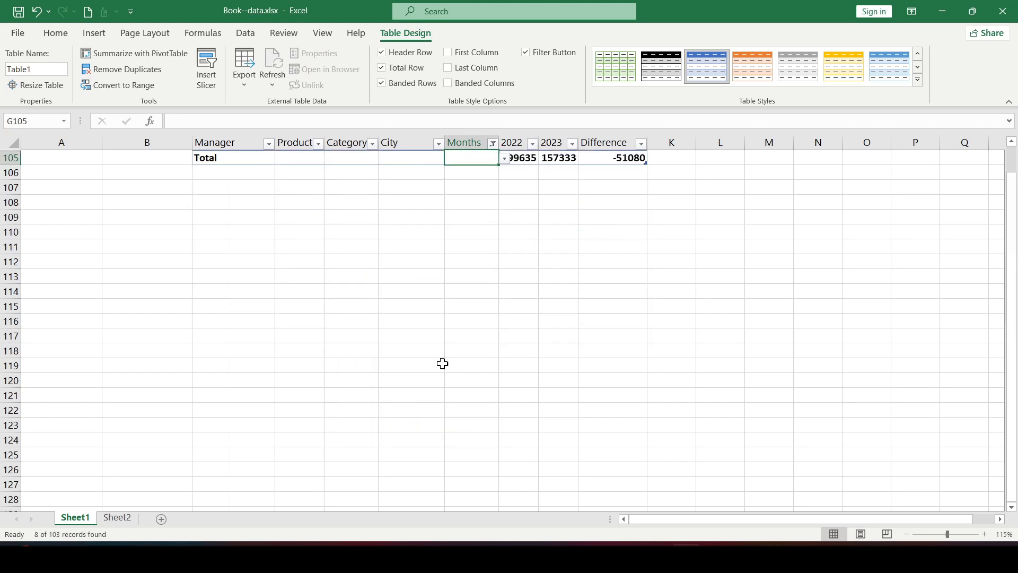
Step: Inspect the filtered table's total row cells under 2022, Months, City and Category
left_click(533, 292)
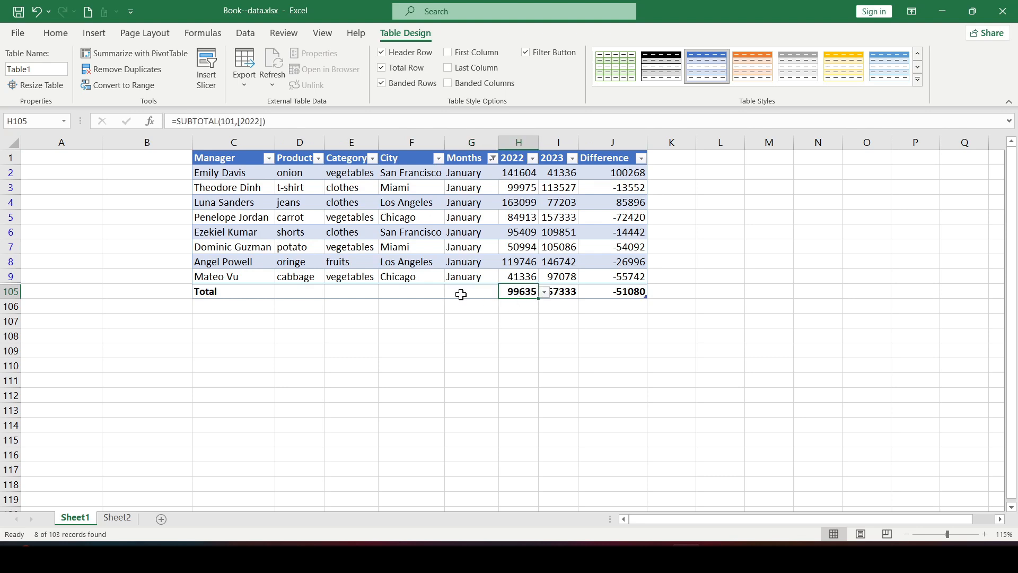
left_click(459, 291)
left_click(404, 291)
left_click(363, 291)
left_click(412, 293)
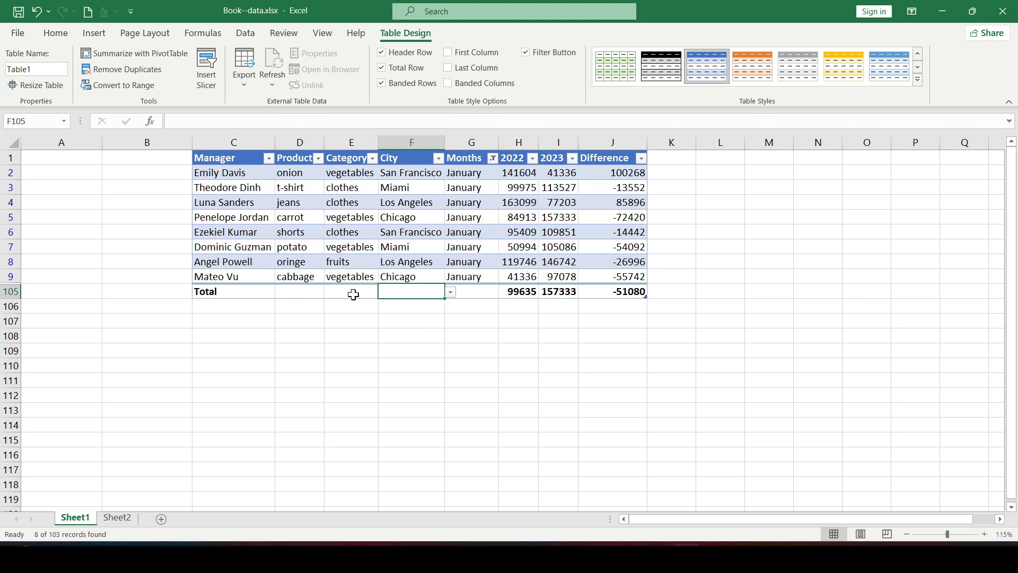
left_click(353, 293)
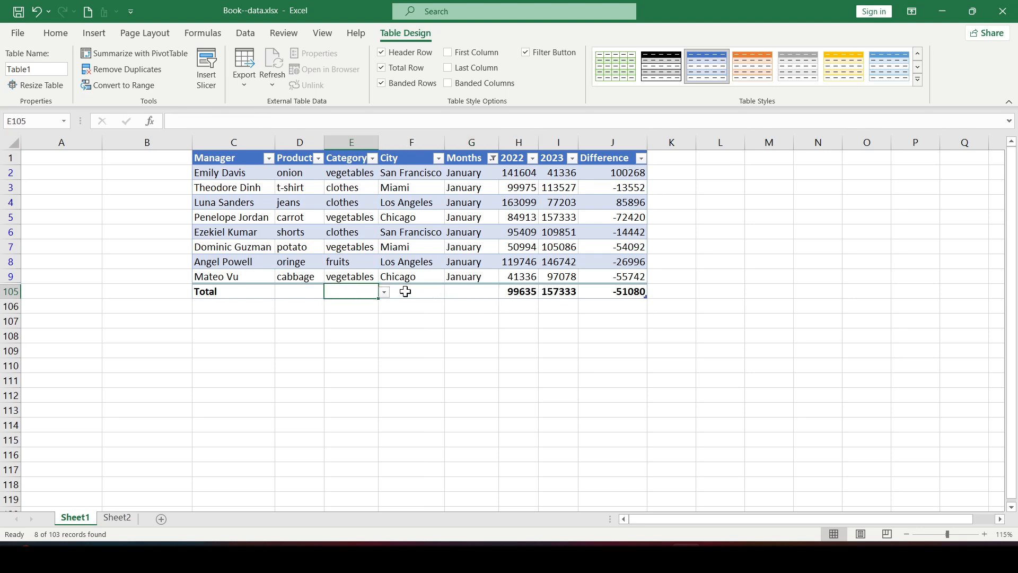